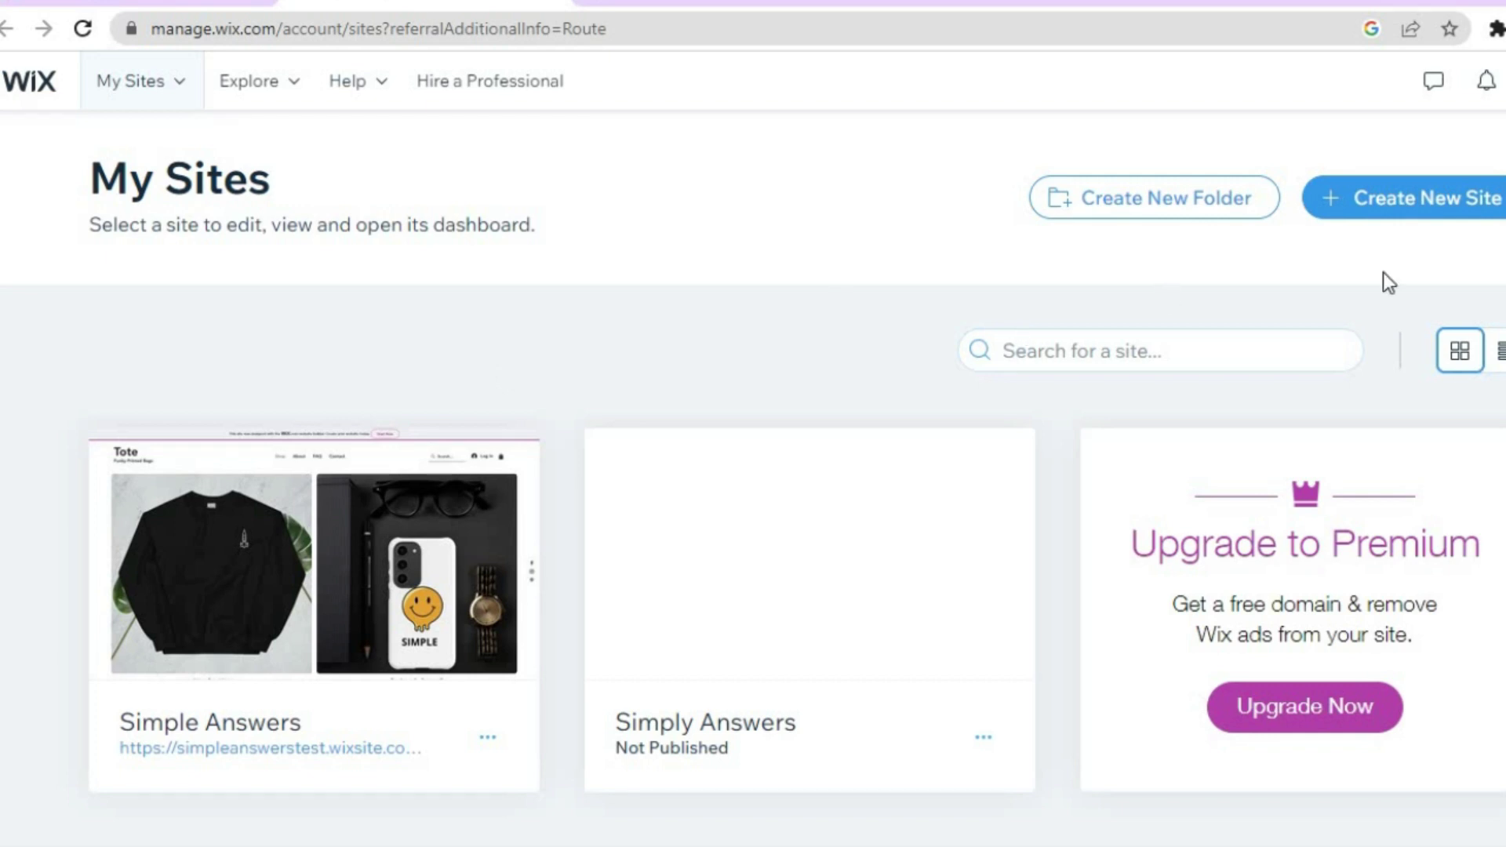
- Create a new site for a Tutoring Service with the business name SIMPLE ANSWERS
left_click(1401, 206)
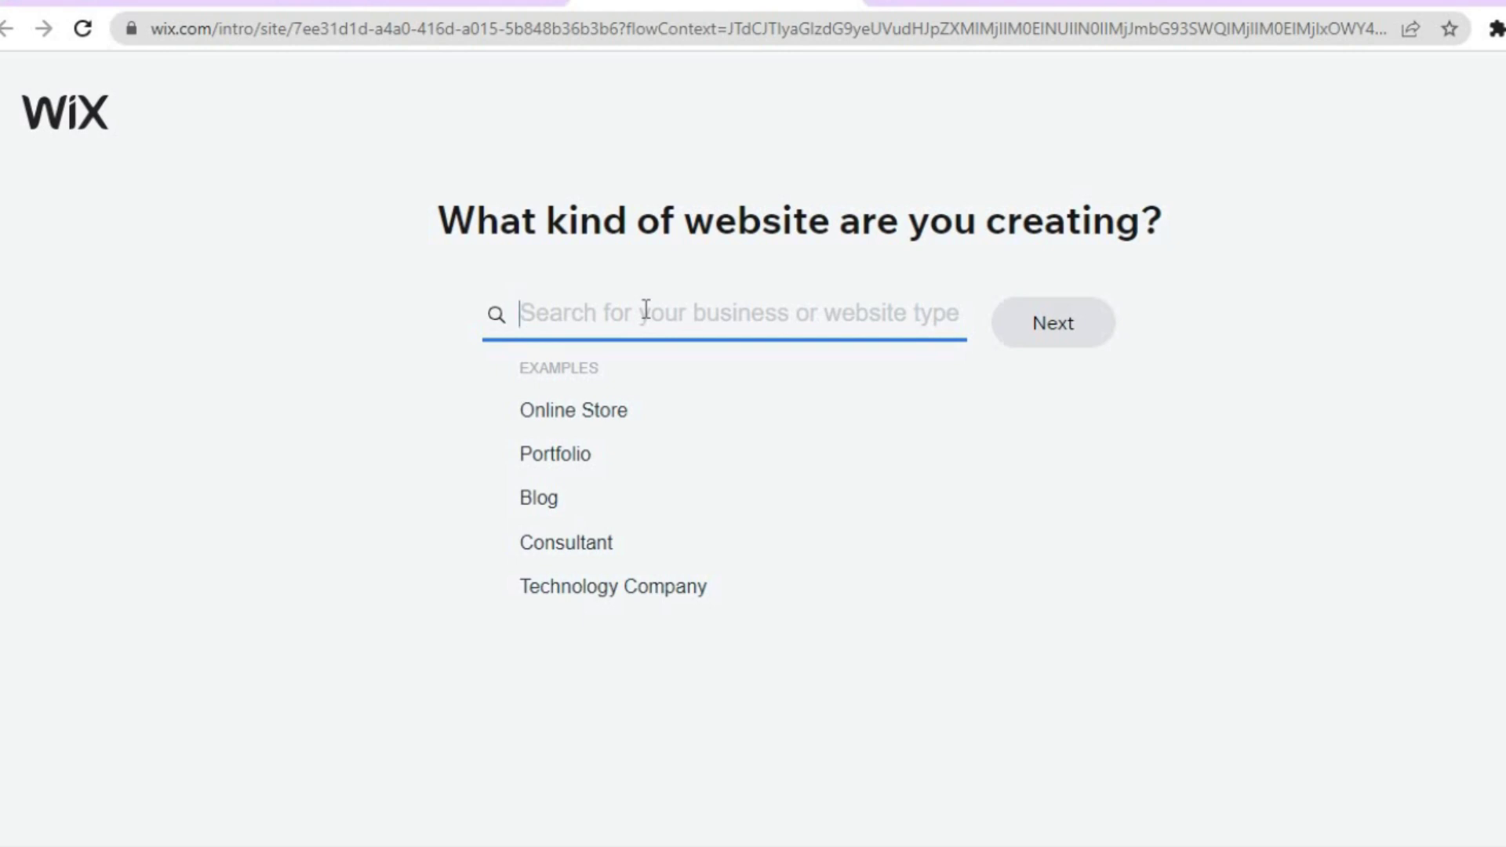
type("tut")
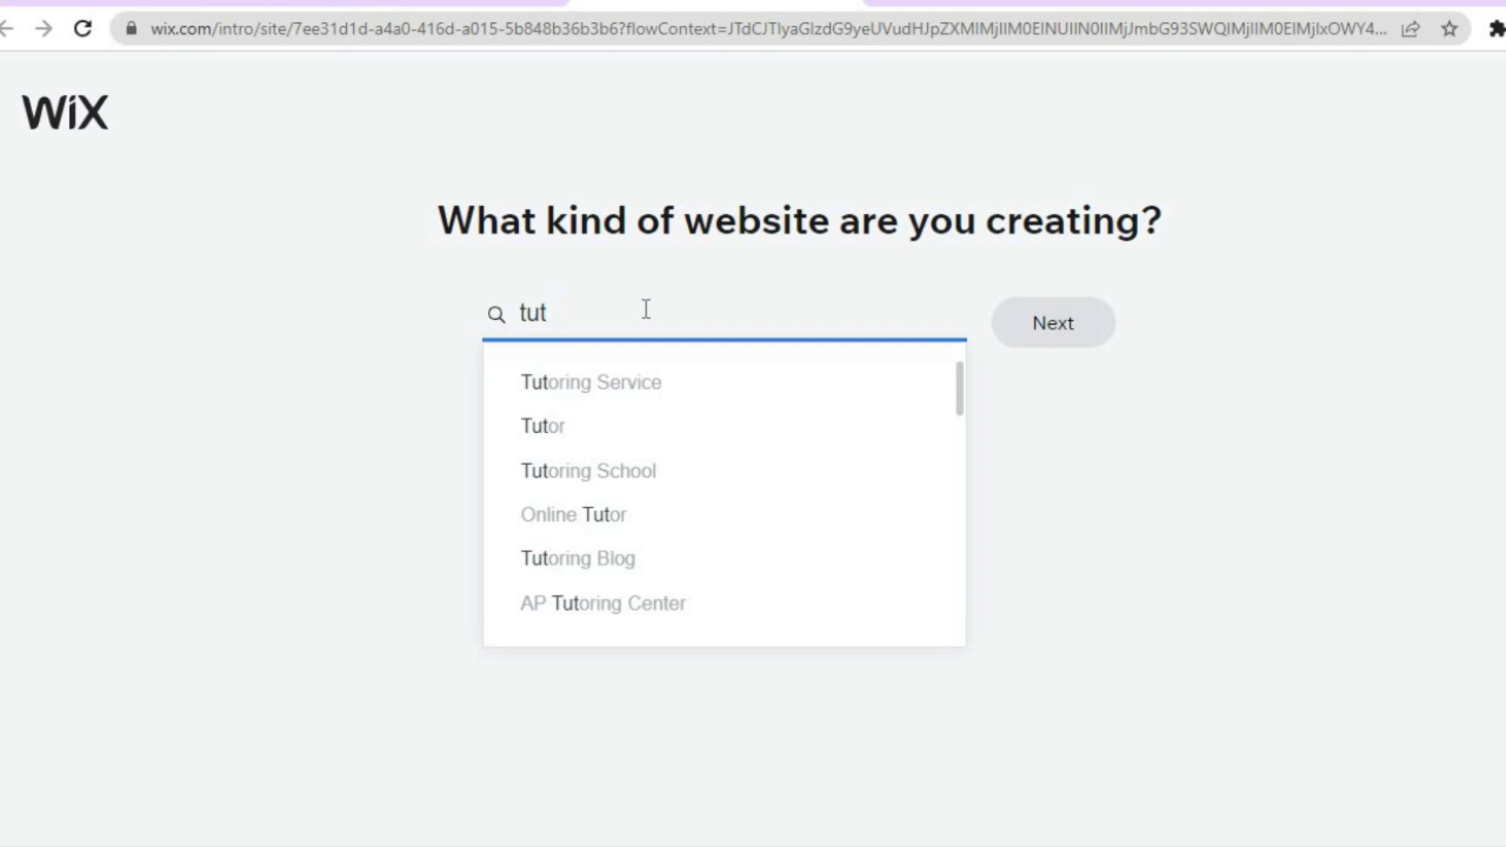
left_click(628, 383)
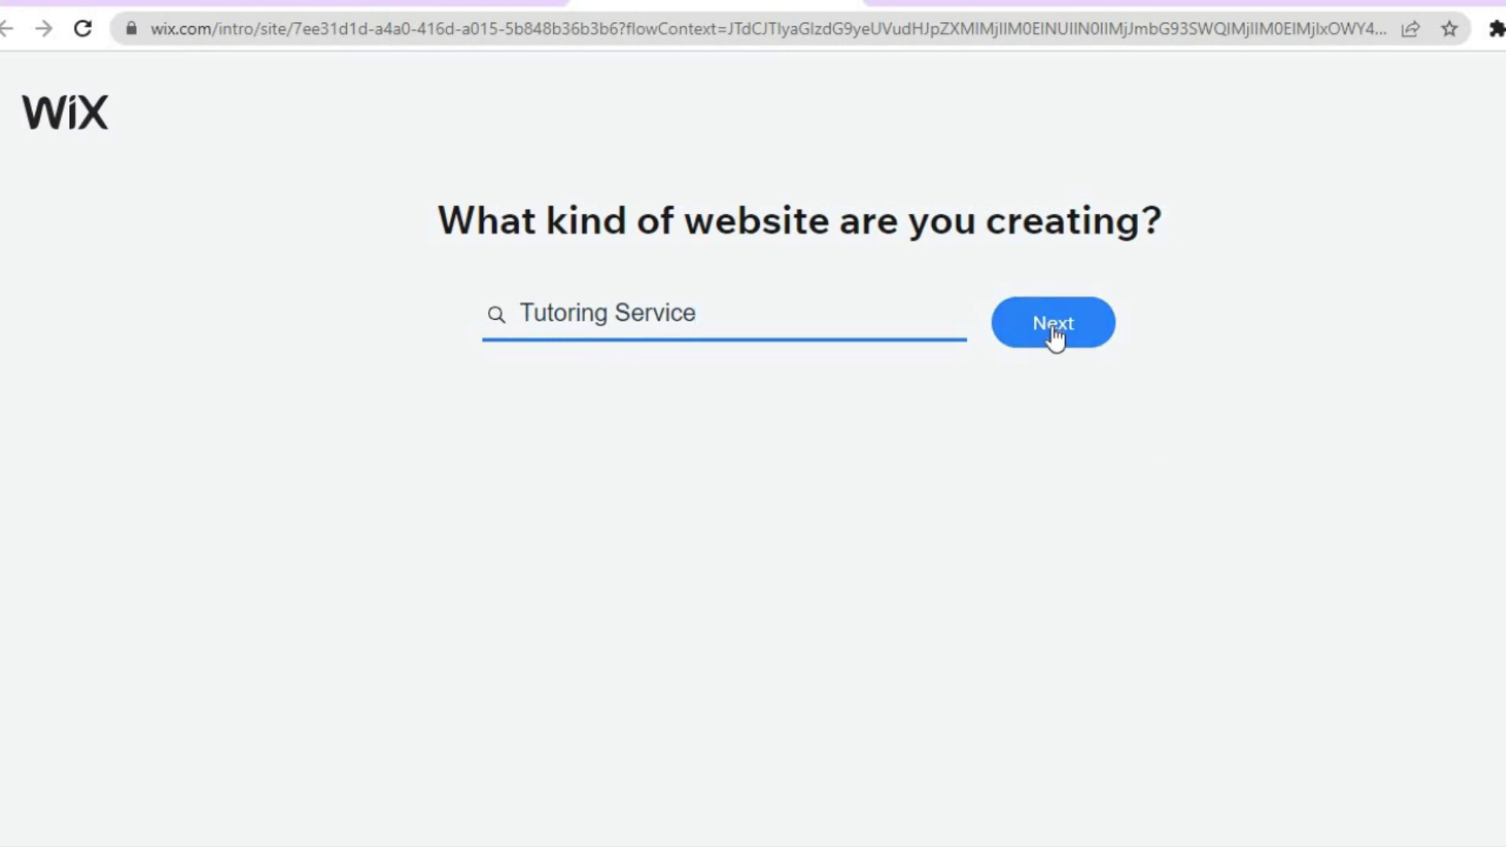
left_click(1052, 327)
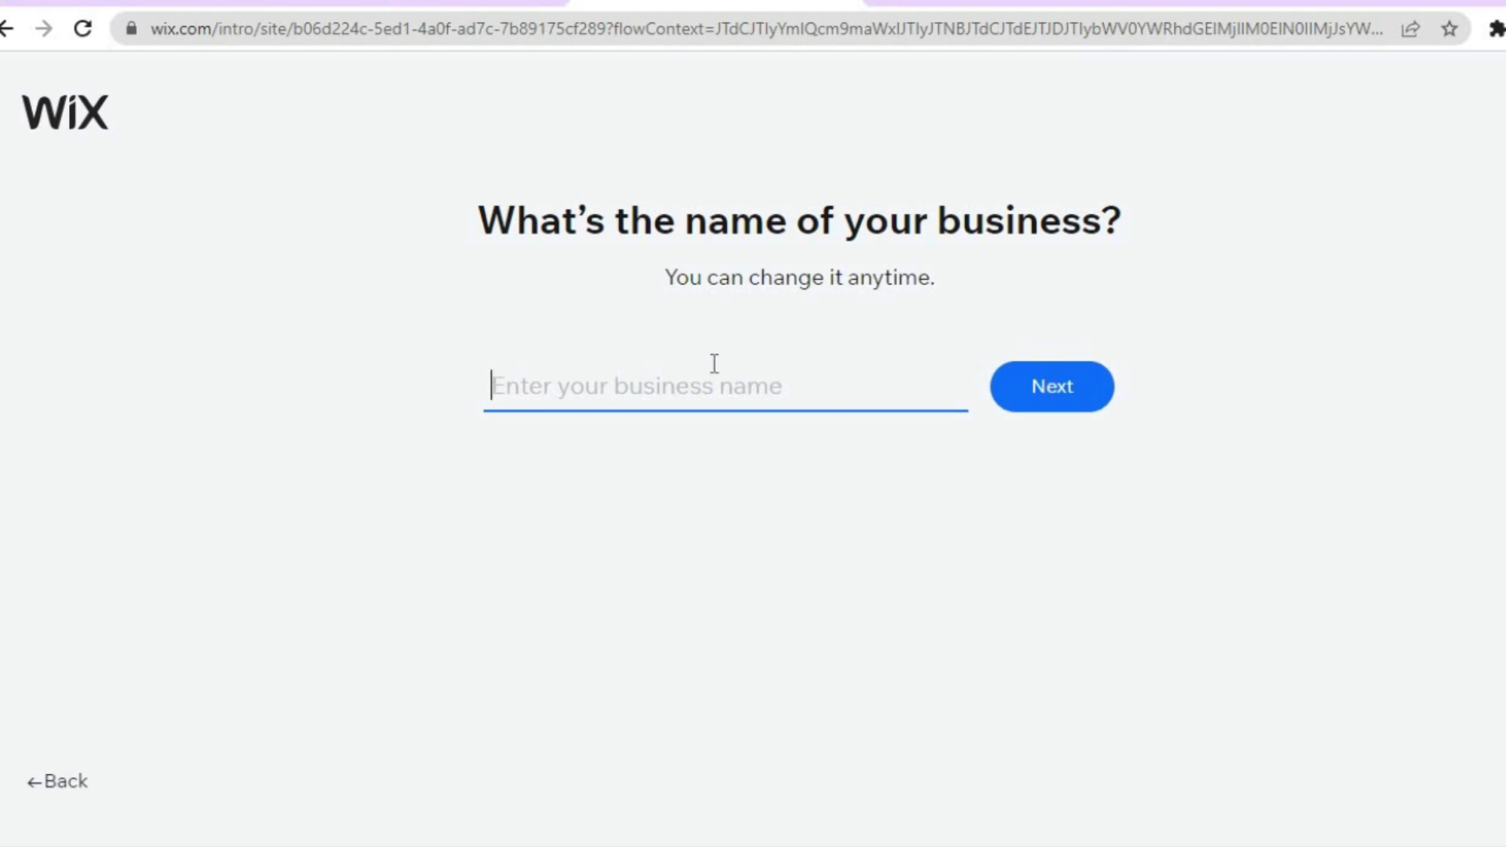
type("SIMPLE ANSWERS")
left_click(1031, 399)
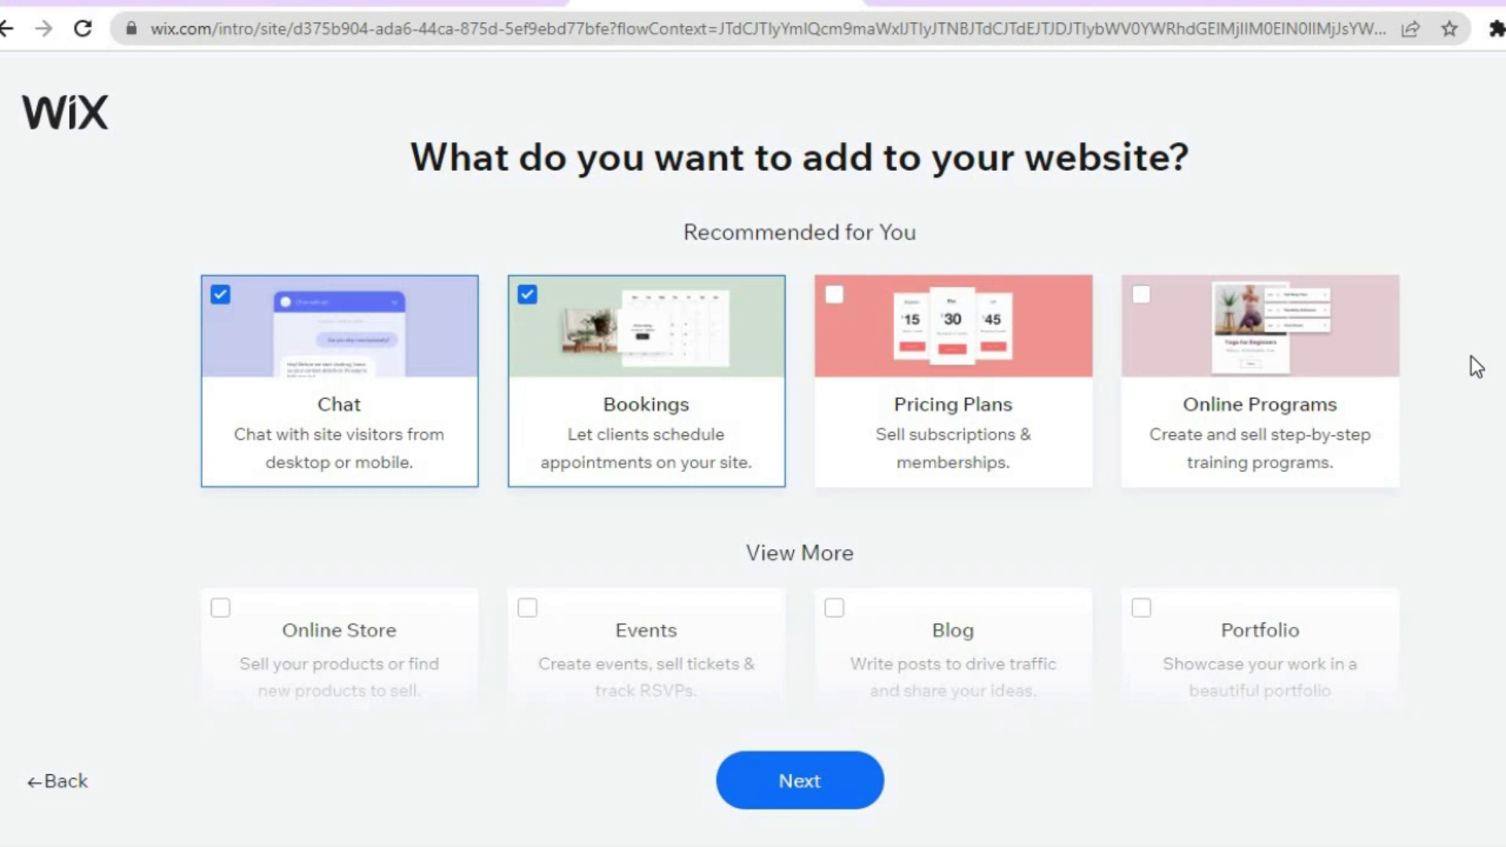
- Add Pricing Plans to the features selected for the website and continue the setup
scroll(1477, 367, "down", 1)
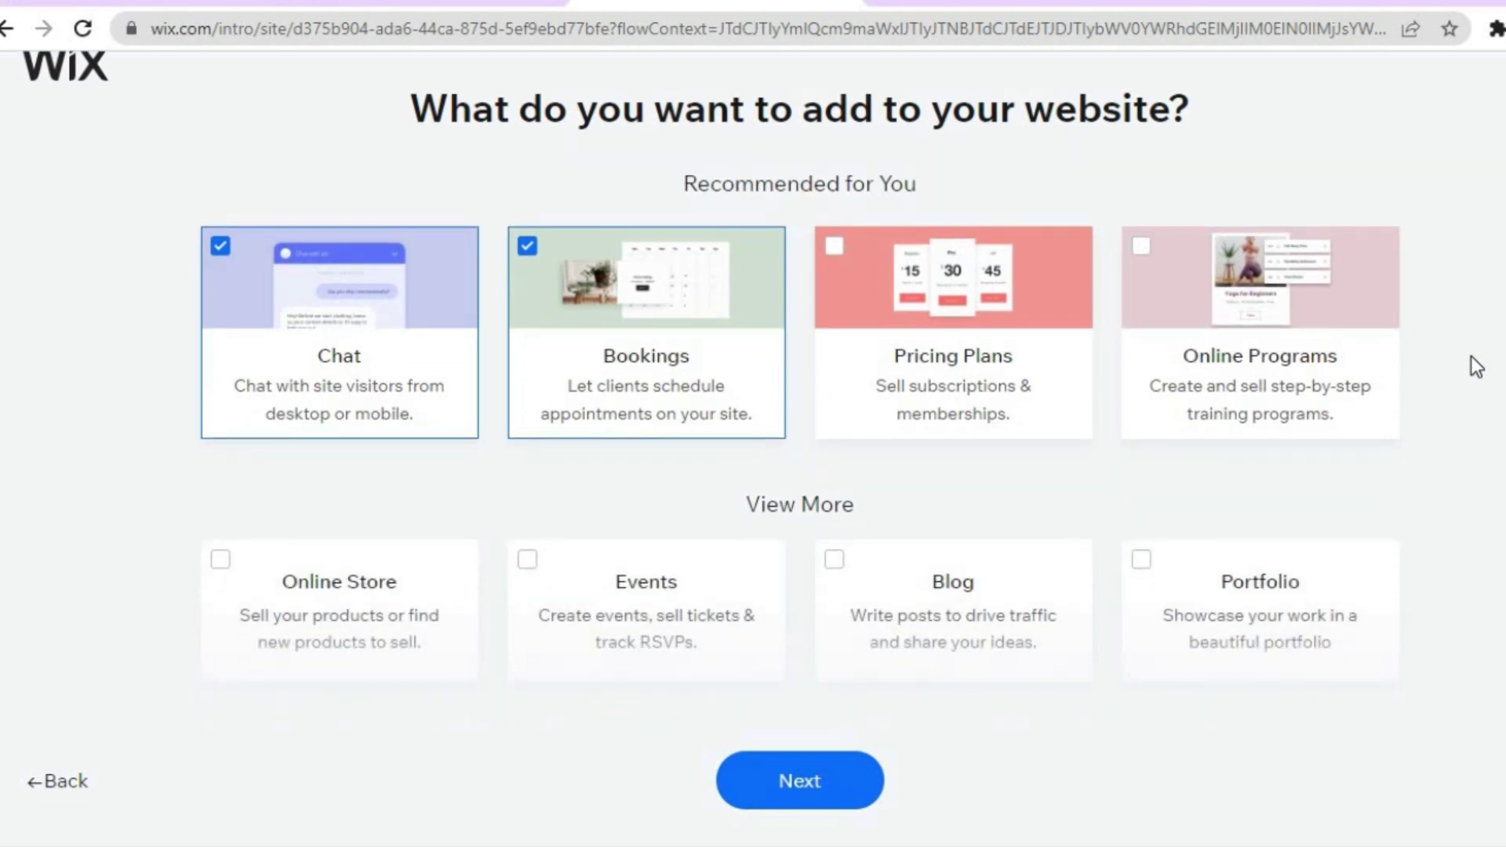
scroll(1477, 366, "down", 5)
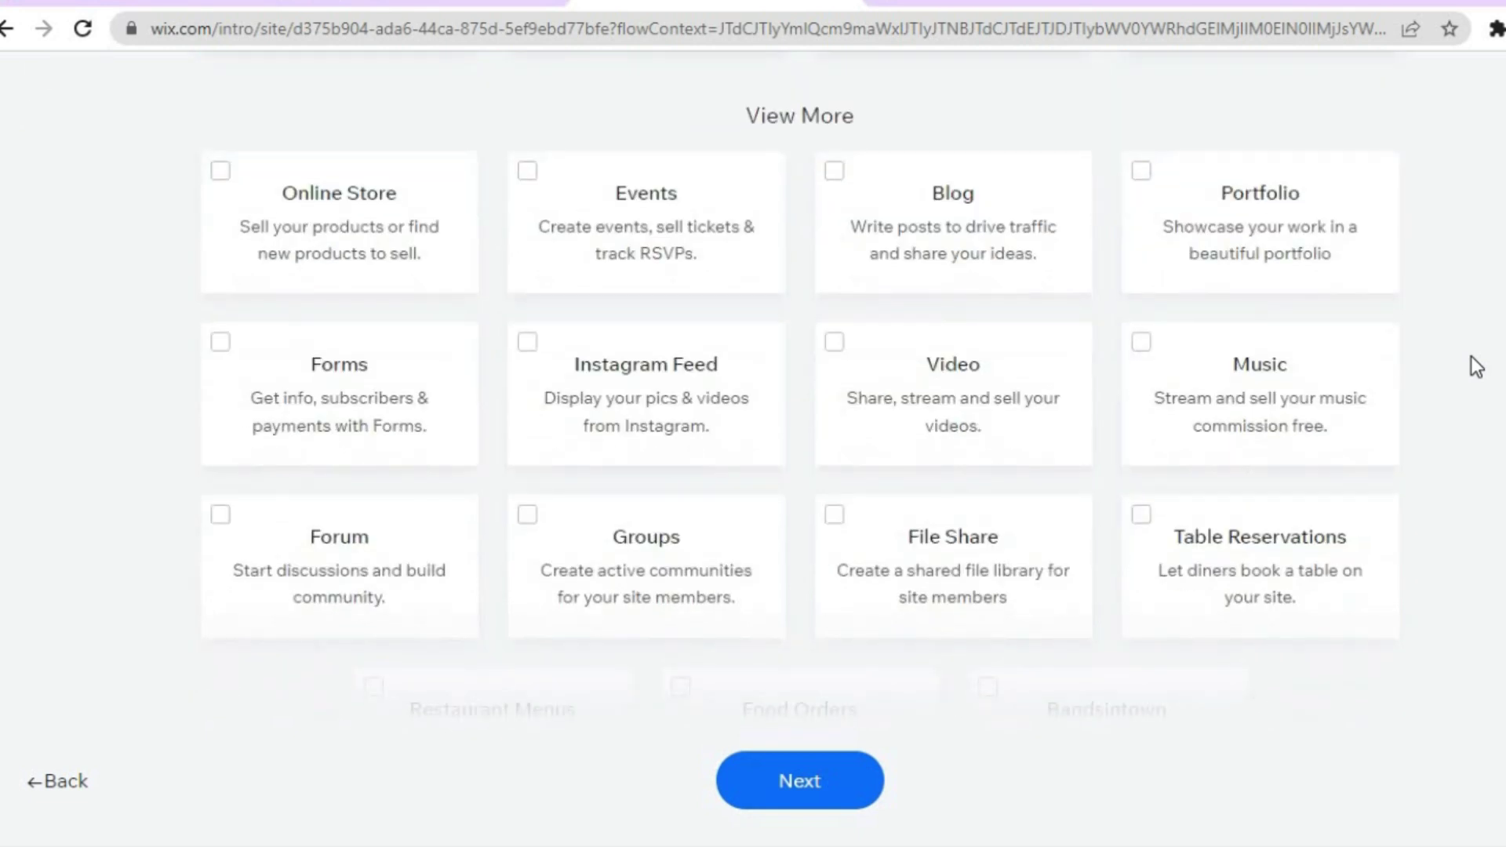
scroll(1477, 366, "up", 5)
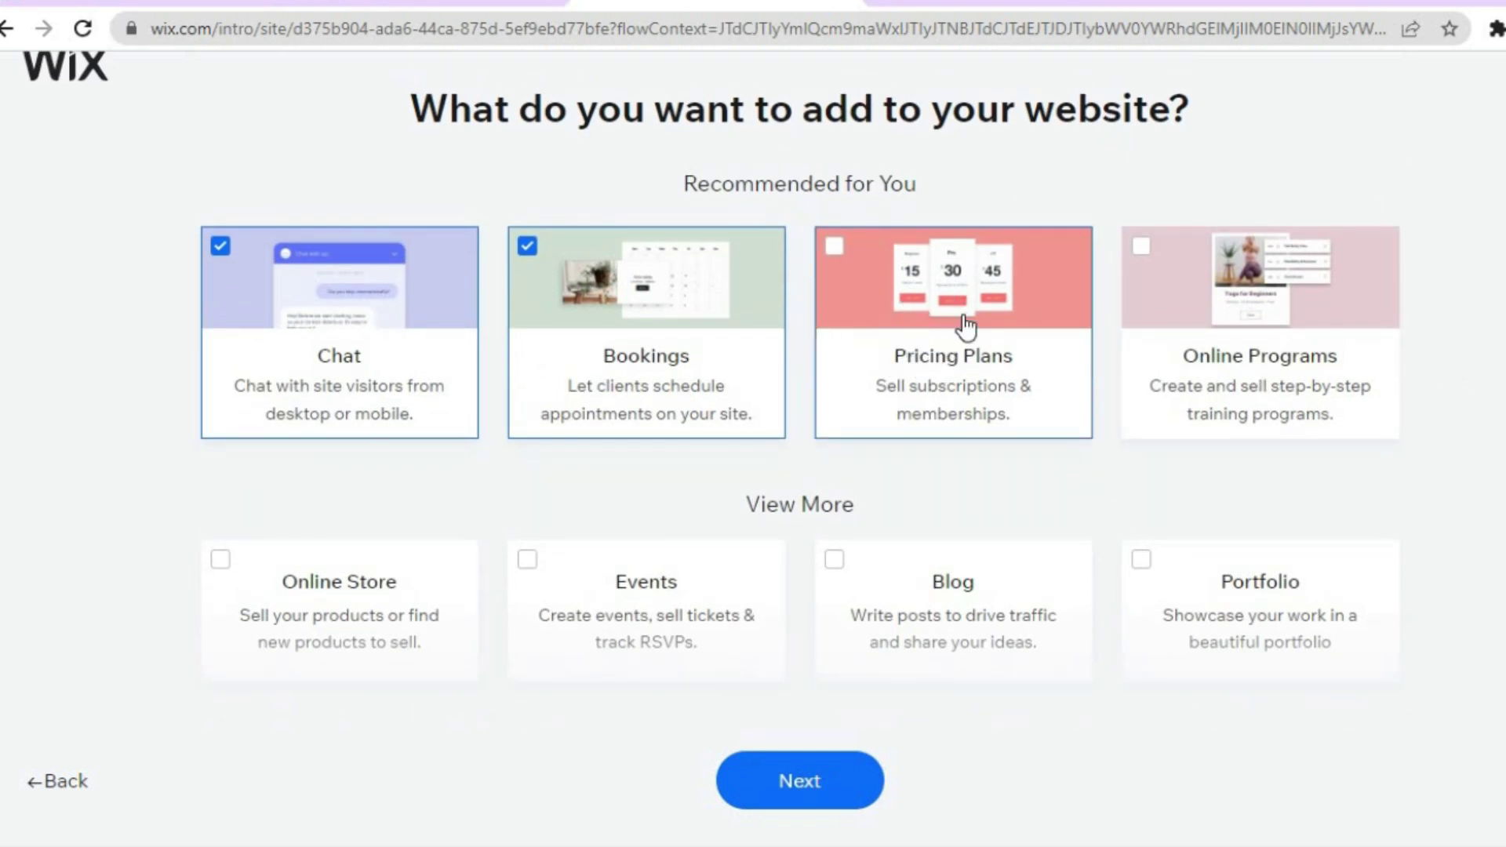
left_click(836, 251)
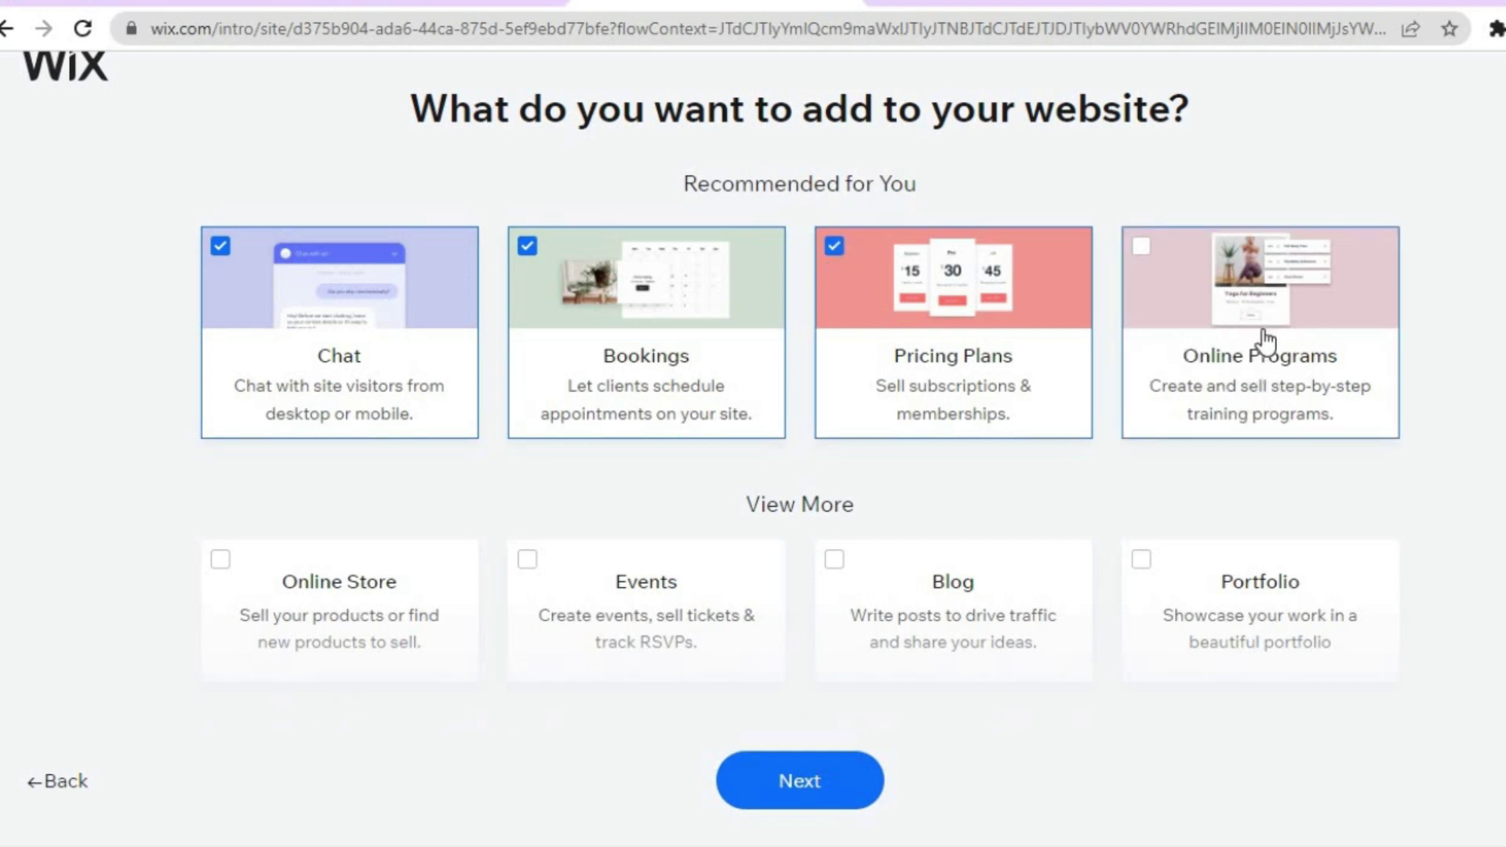
scroll(1459, 346, "down", 6)
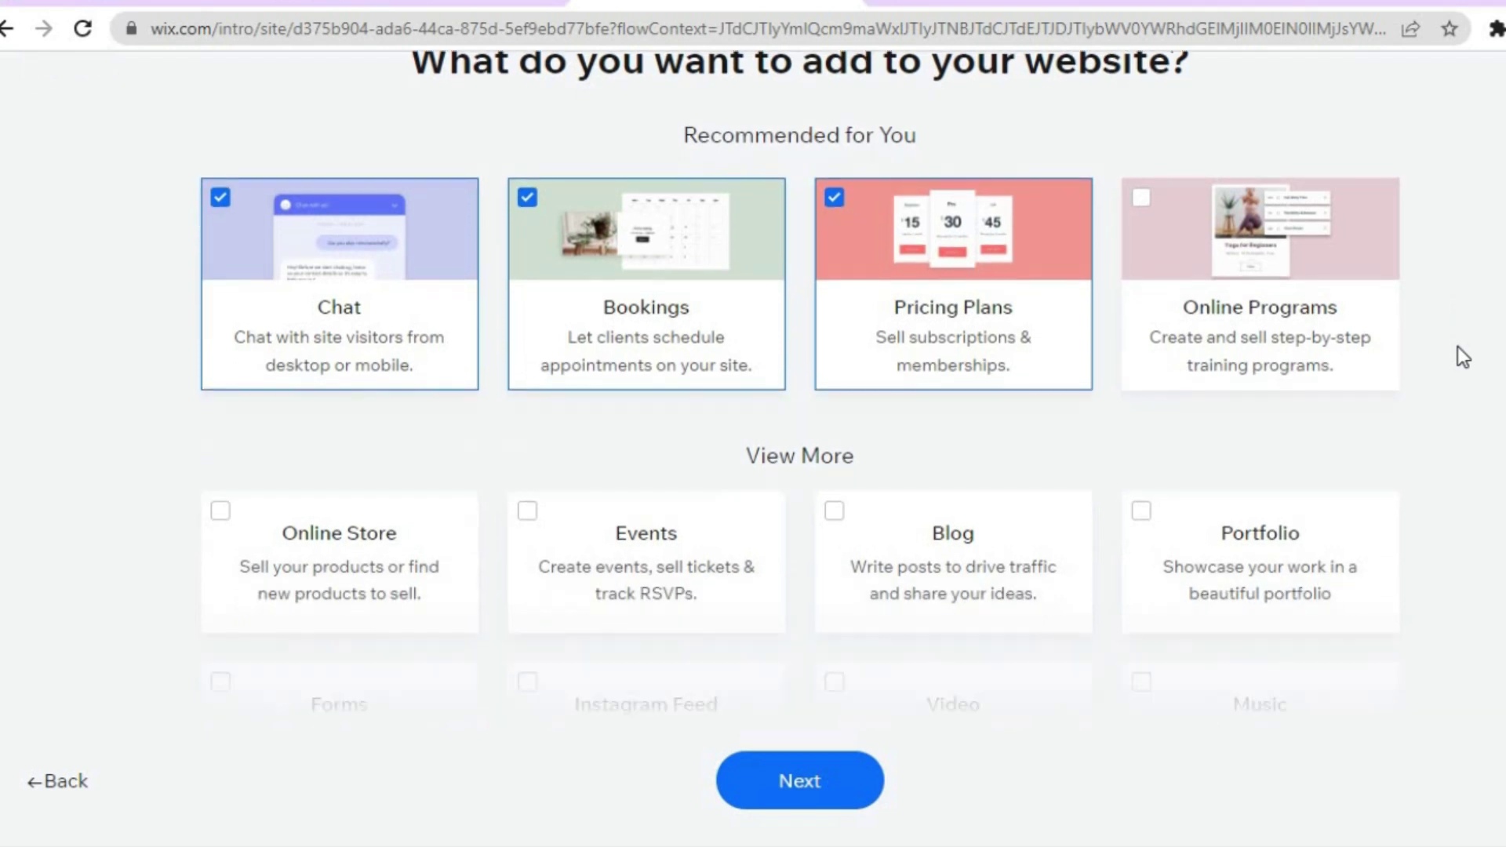
scroll(1458, 348, "up", 2)
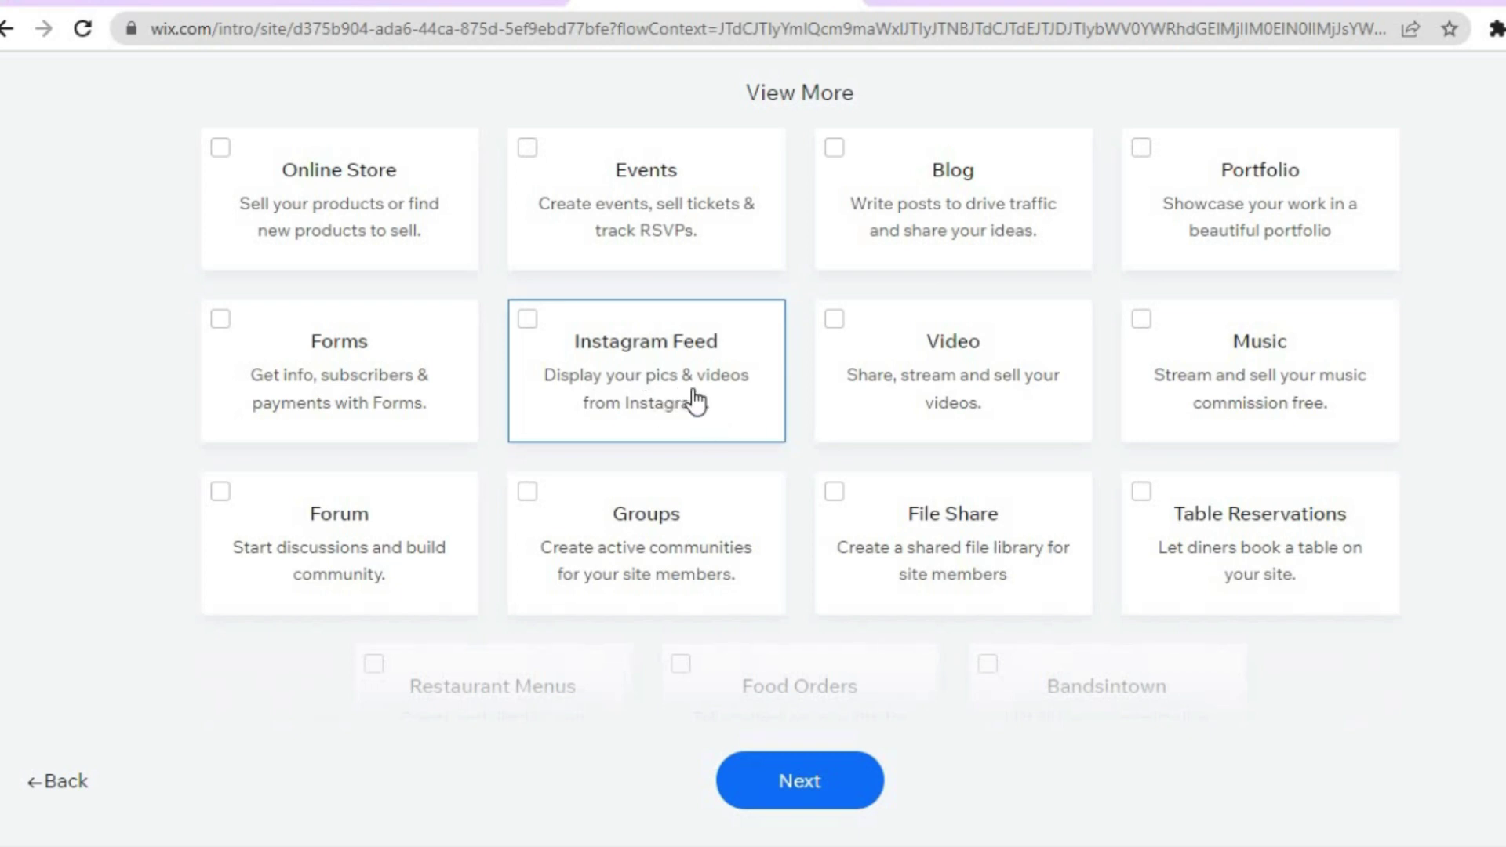
left_click(821, 790)
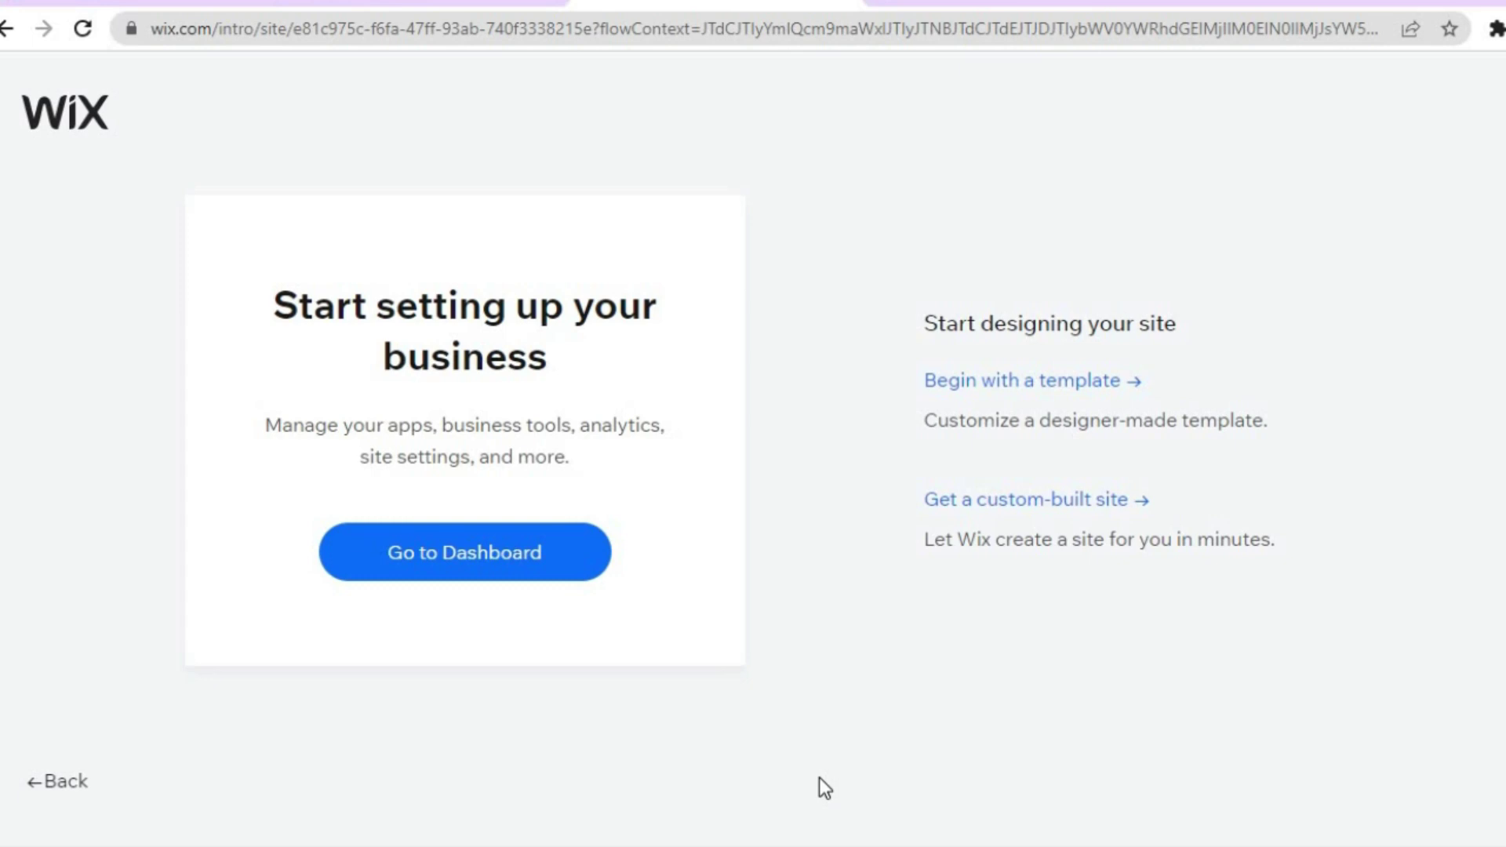
- Begin the design from a template, browse the Tutoring Service results and open the Tutoring Company template for editing
left_click(1016, 383)
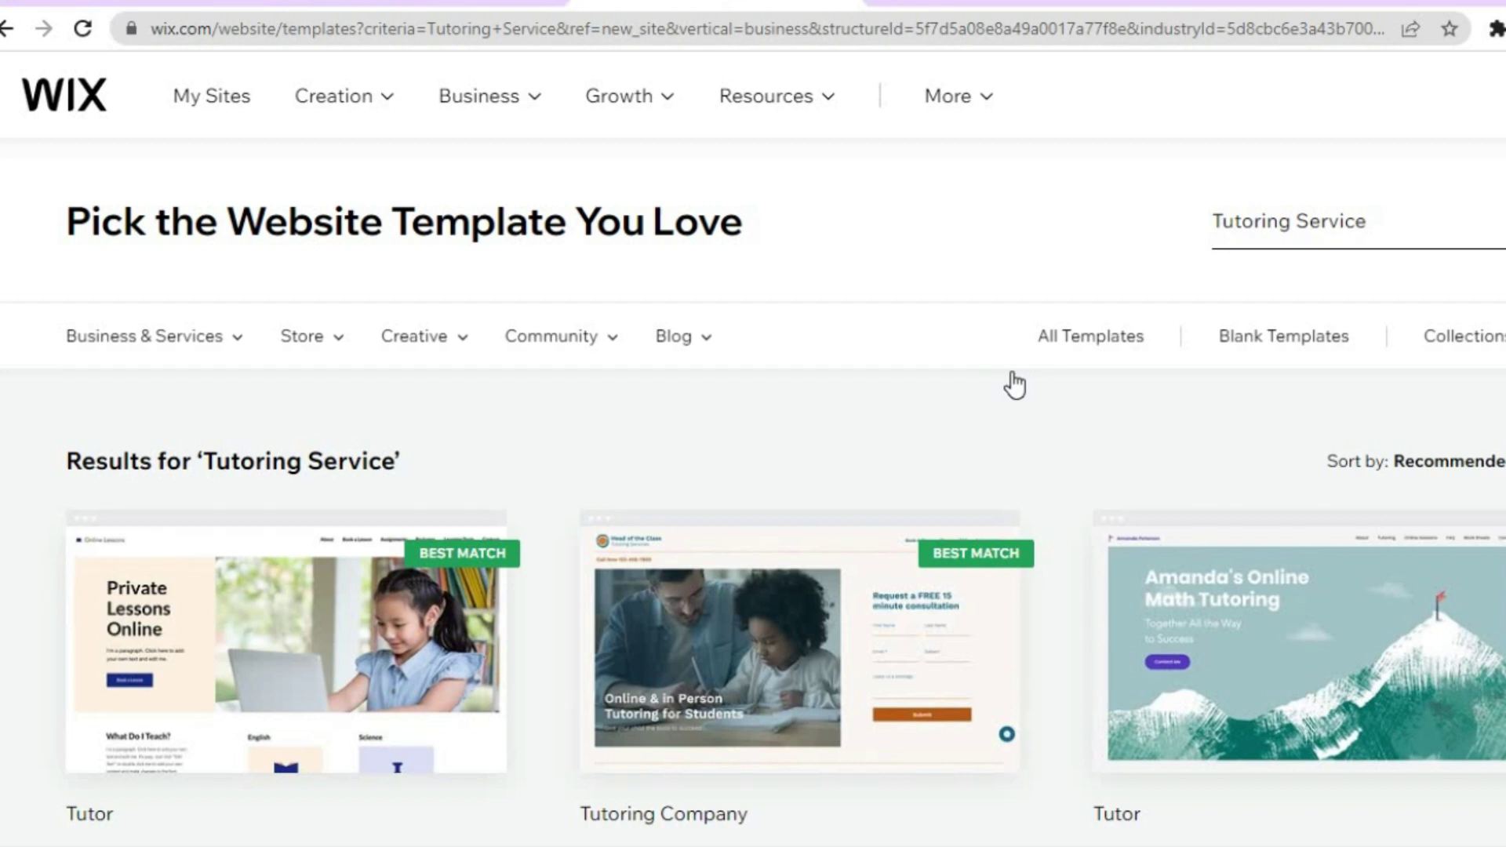
scroll(753, 486, "down", 4)
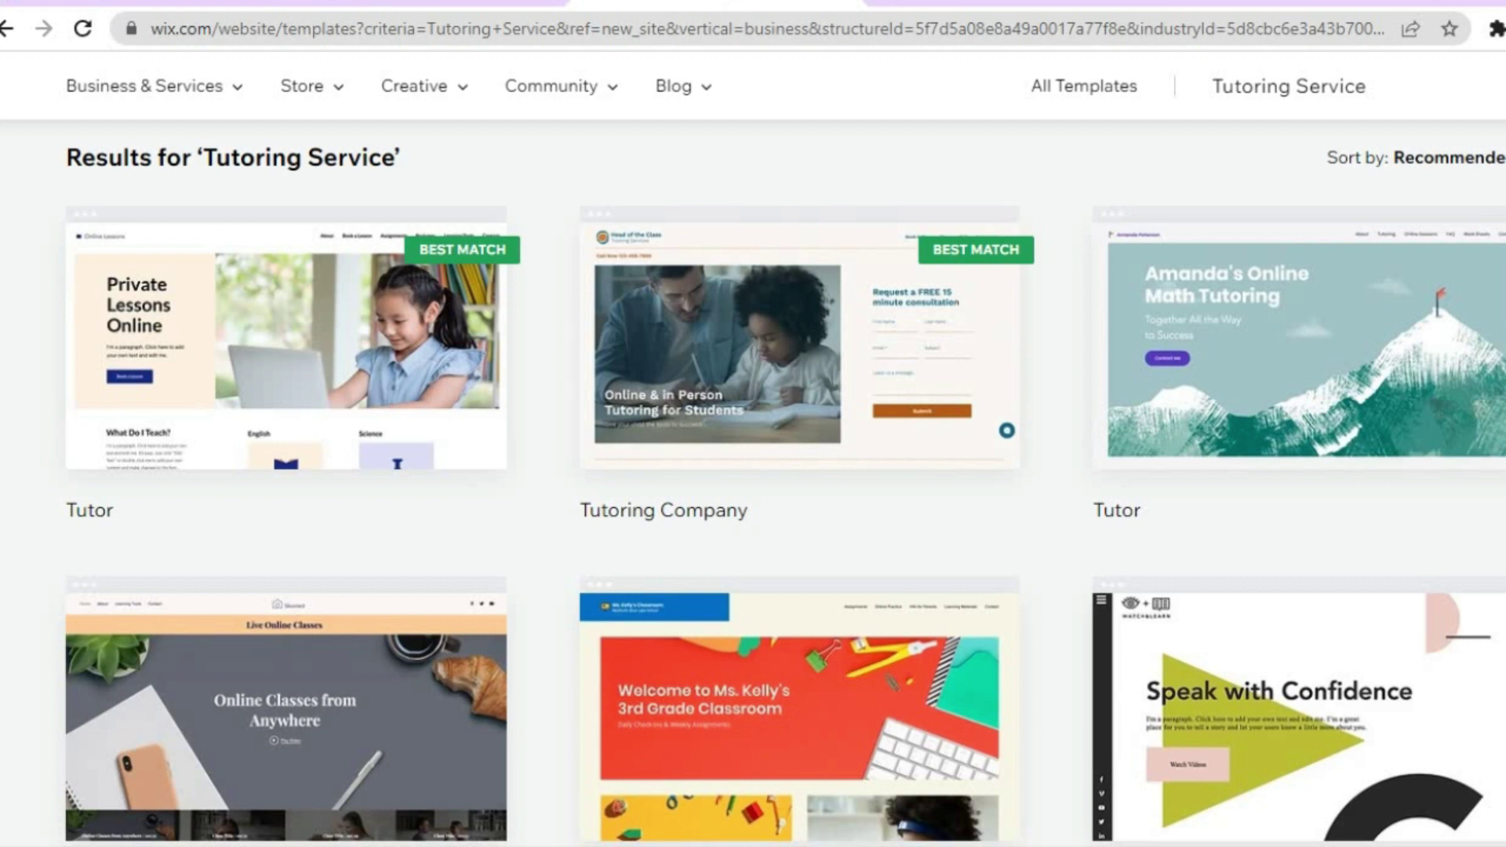
scroll(753, 482, "down", 1)
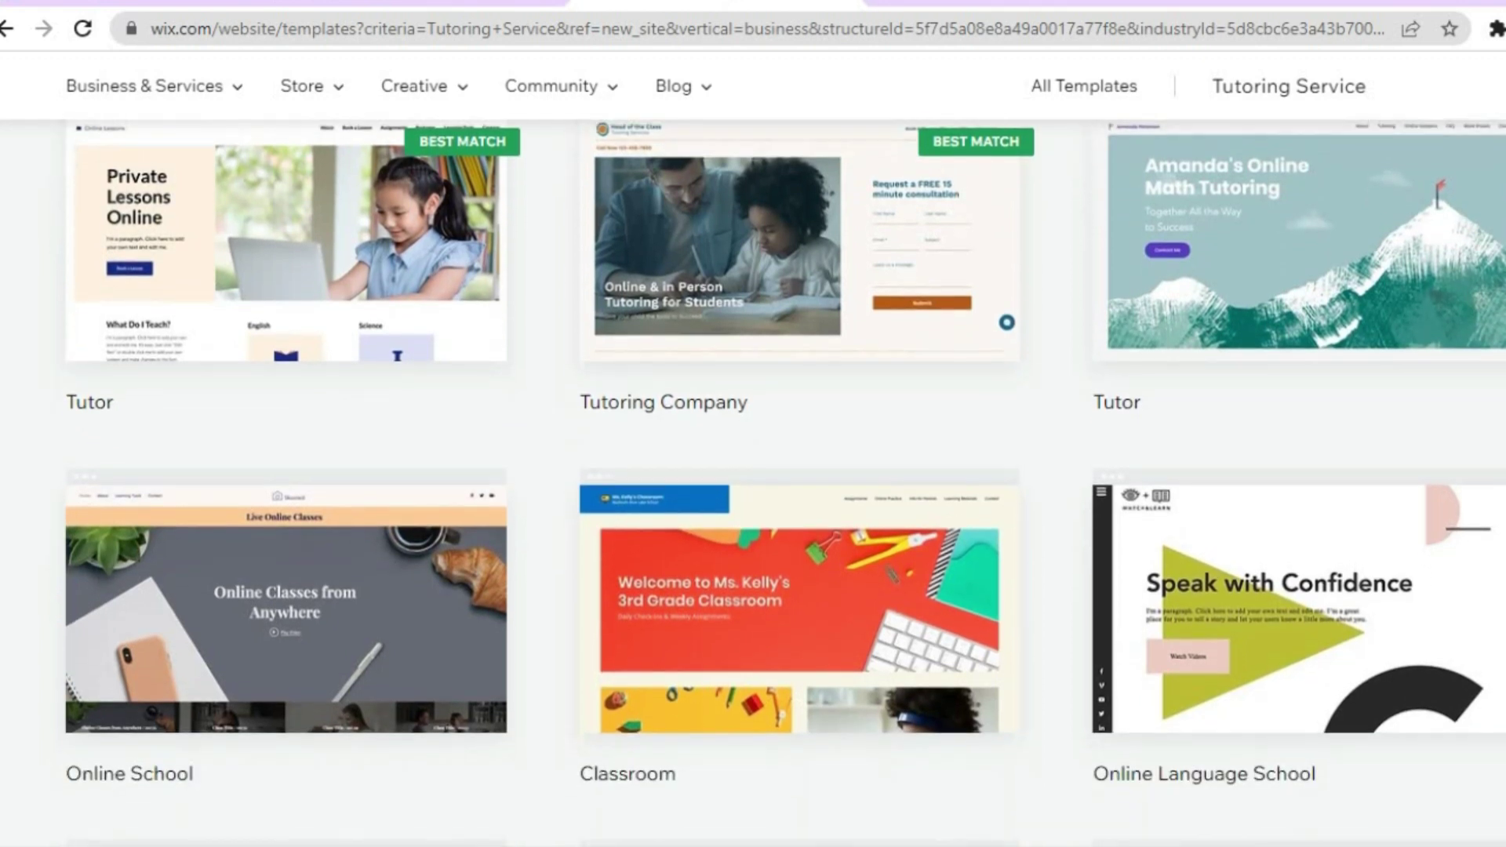
scroll(753, 483, "down", 1)
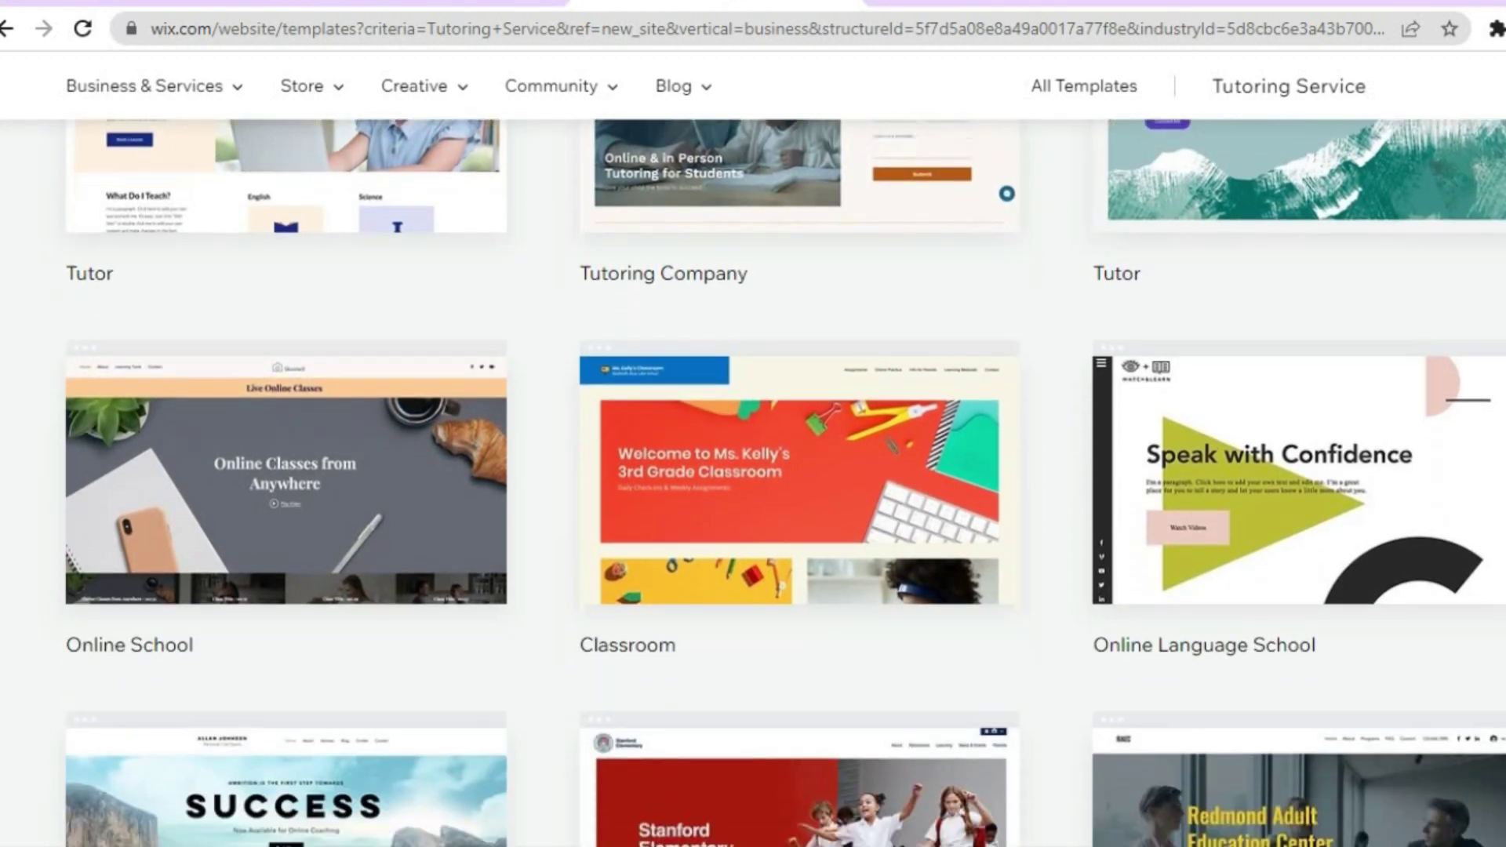
scroll(754, 482, "down", 5)
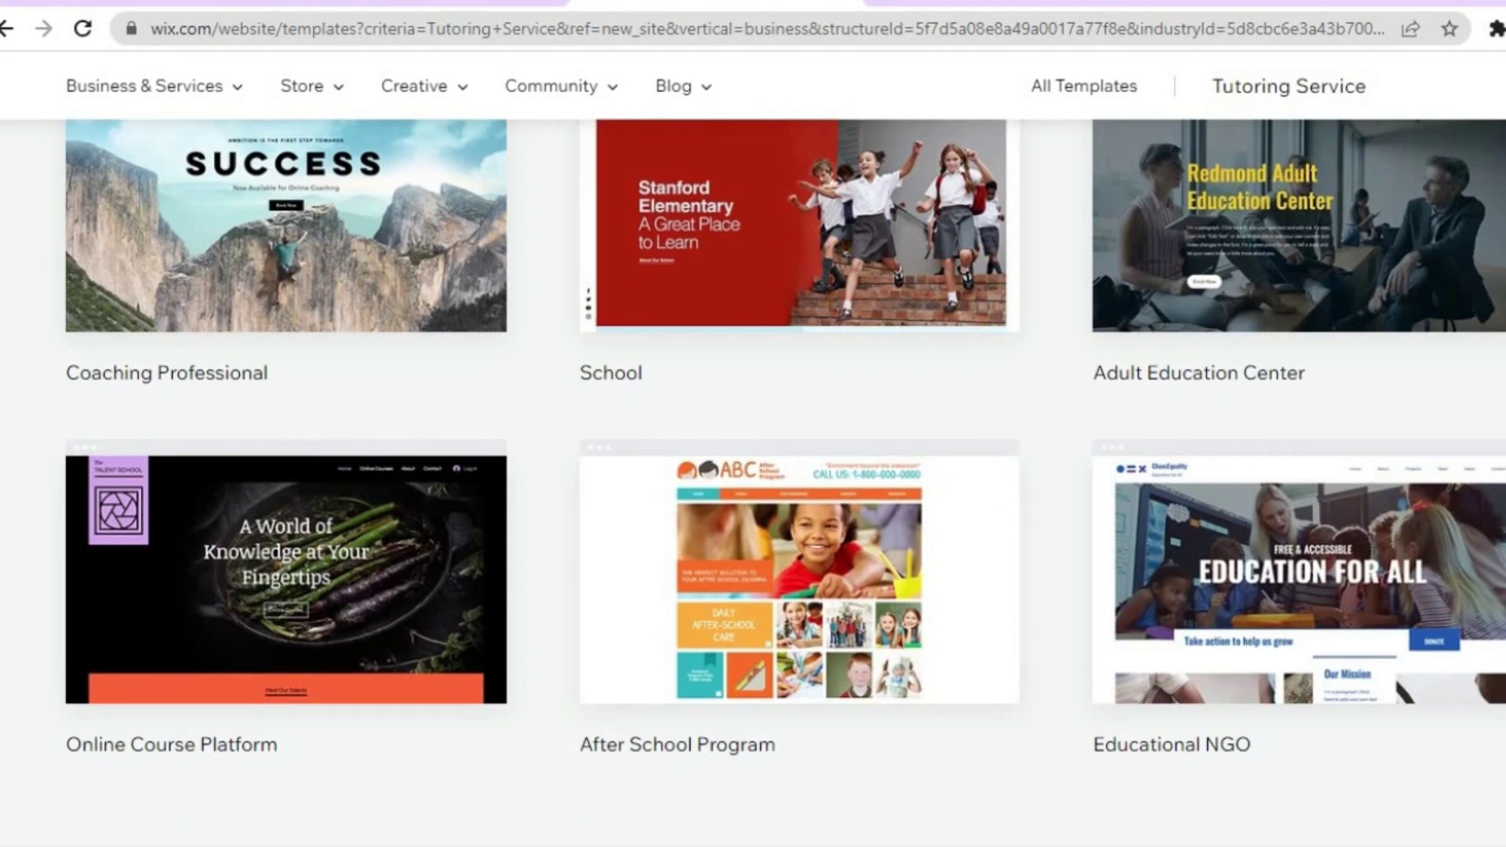
scroll(754, 483, "down", 4)
scroll(753, 482, "up", 3)
scroll(753, 483, "up", 8)
scroll(1124, 338, "up", 4)
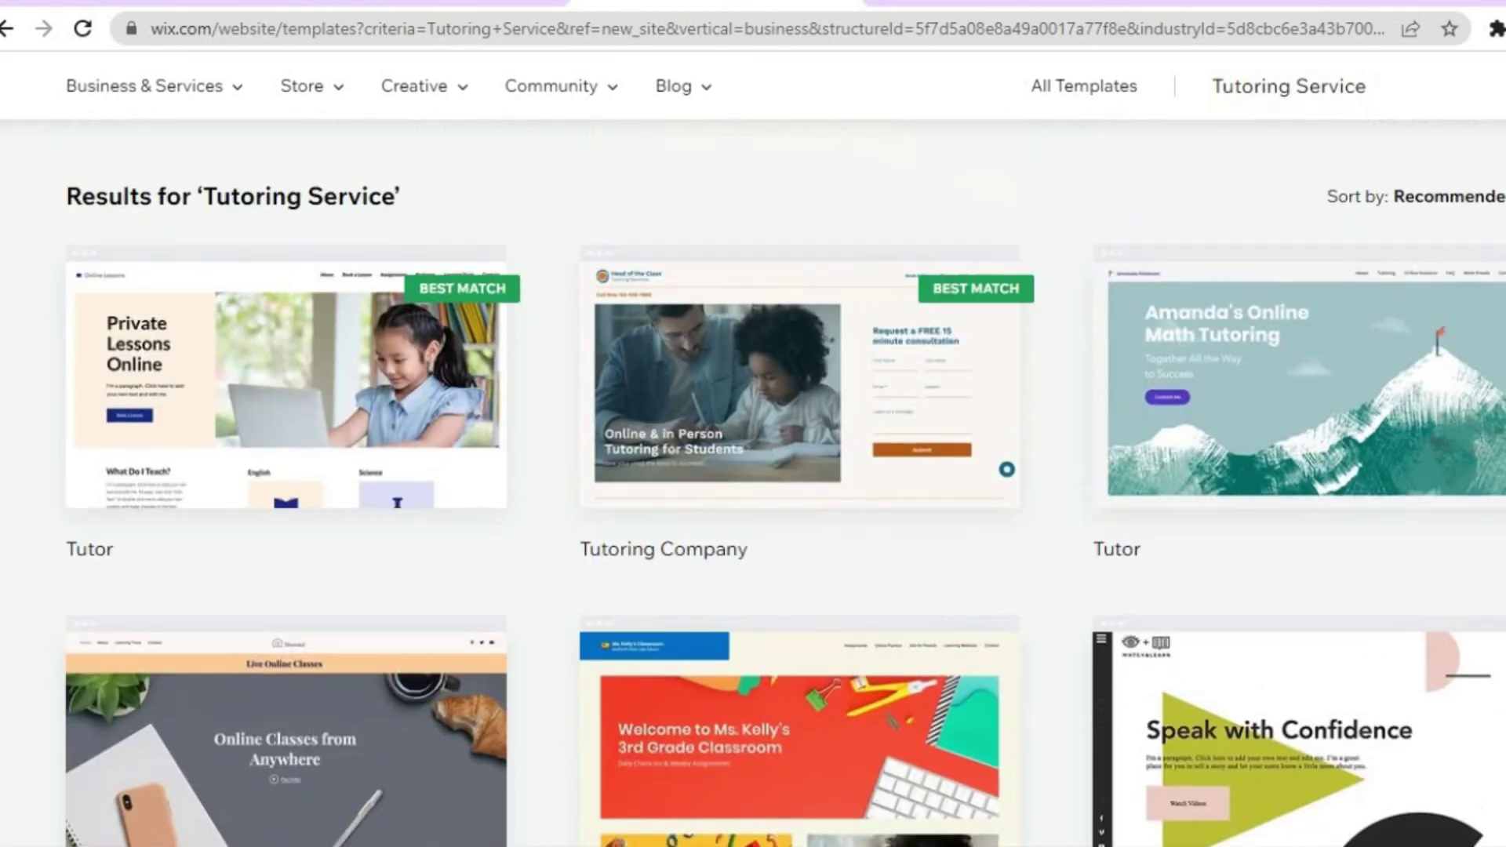
mouse_move(800, 484)
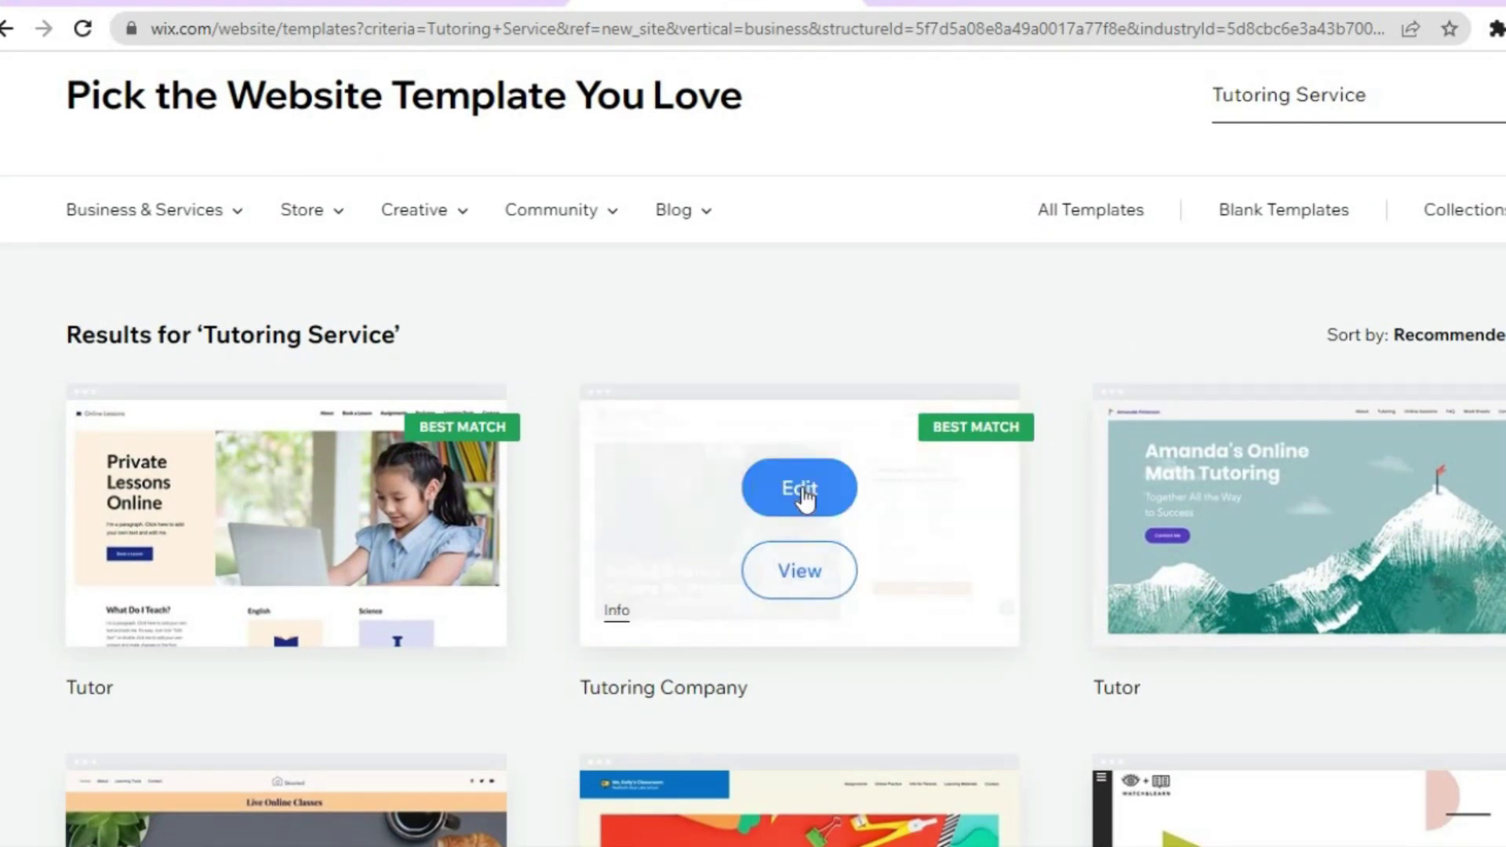
left_click(802, 489)
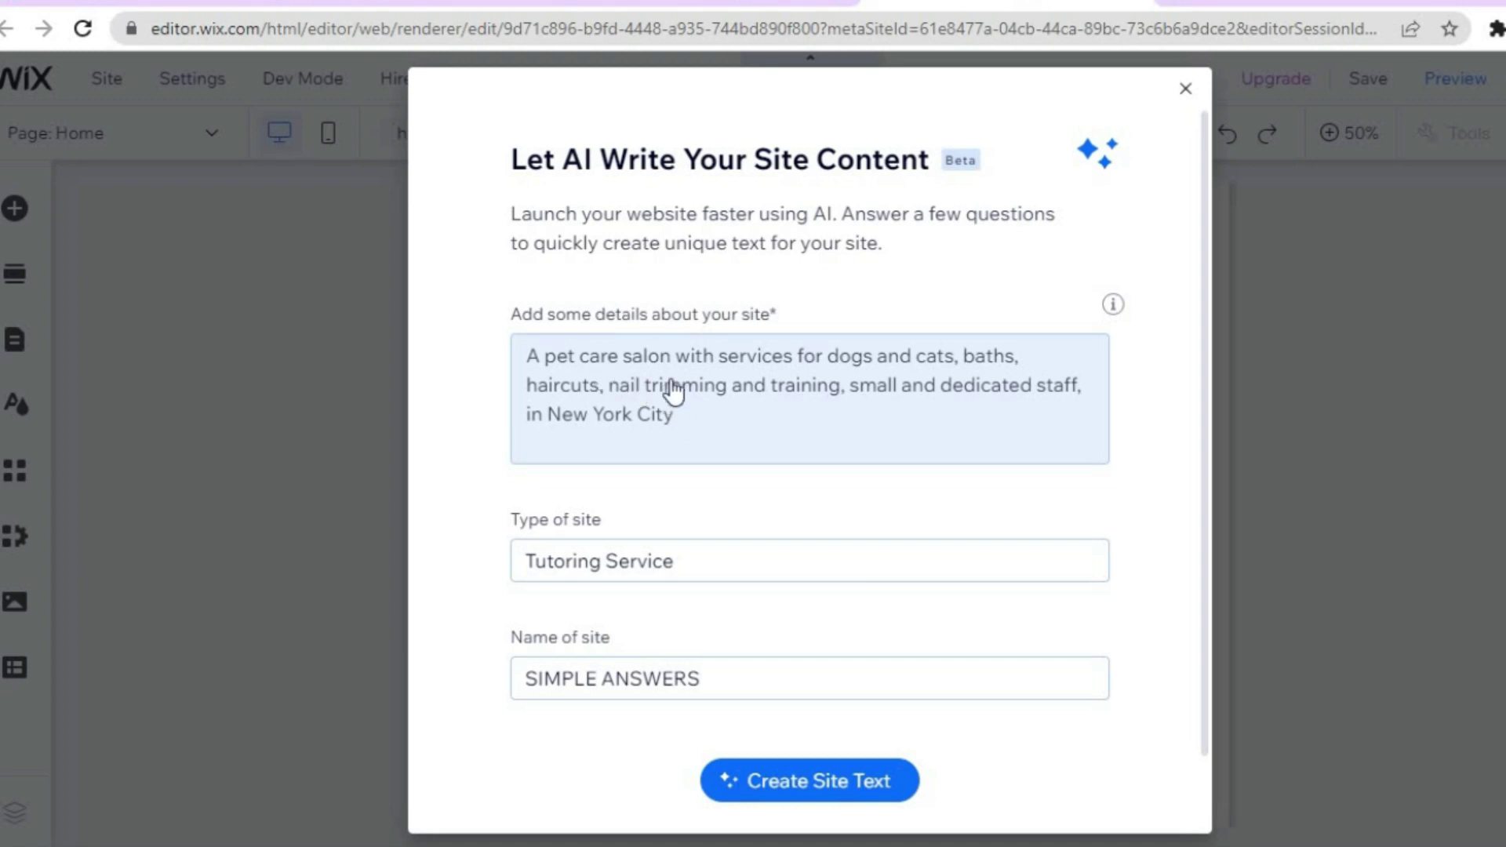
- Generate the AI site text from the description "I AM A MATH TUTOR FOR HIGH SCHOOLERS."
left_click(684, 422)
type("I AM A MATH TUTOR FOR HIGH SCHOOLERS")
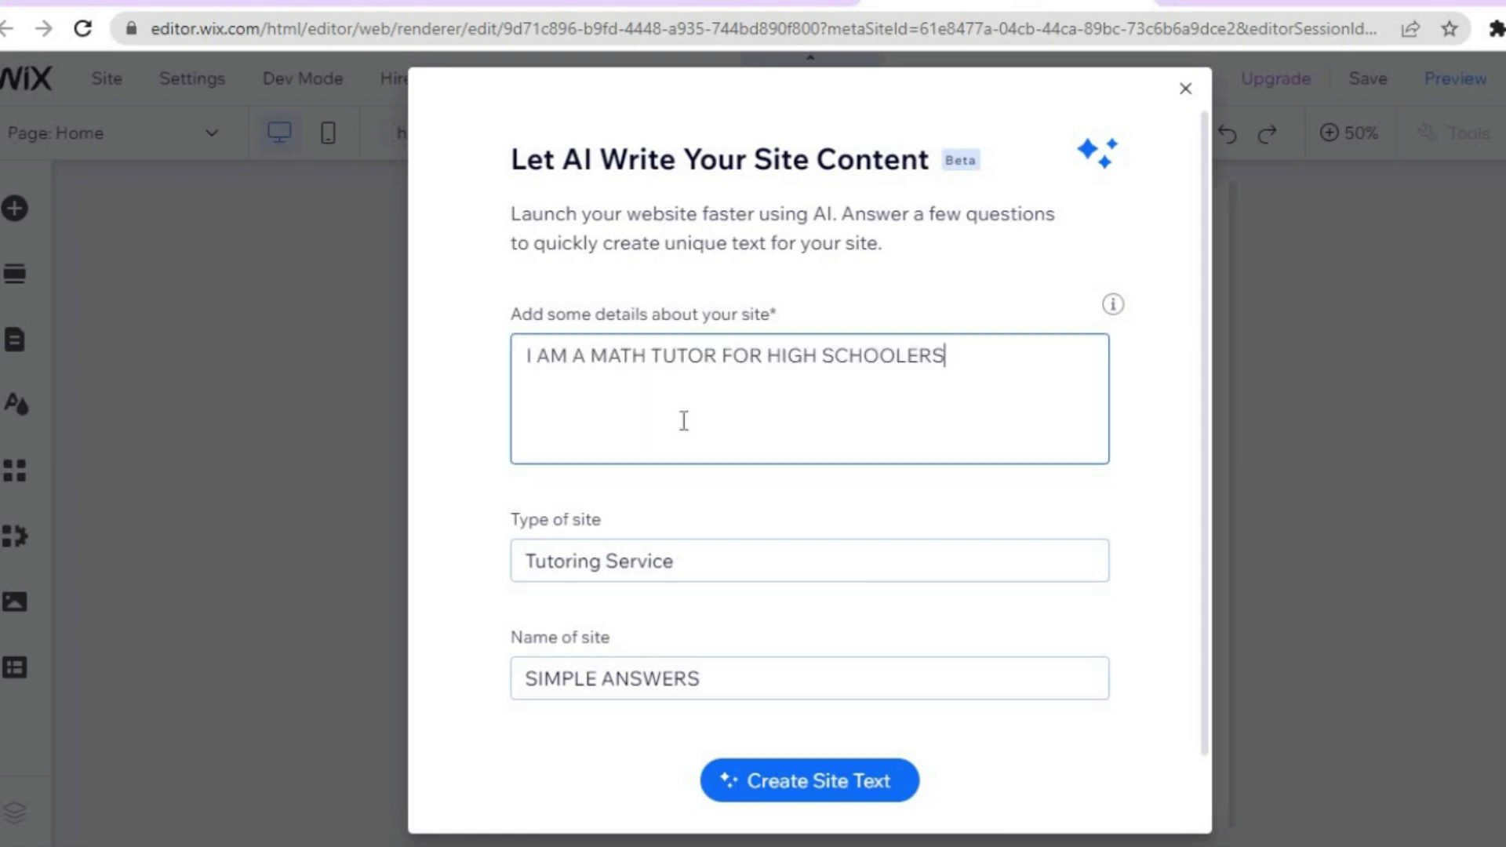
type(".")
left_click(802, 787)
left_click(802, 785)
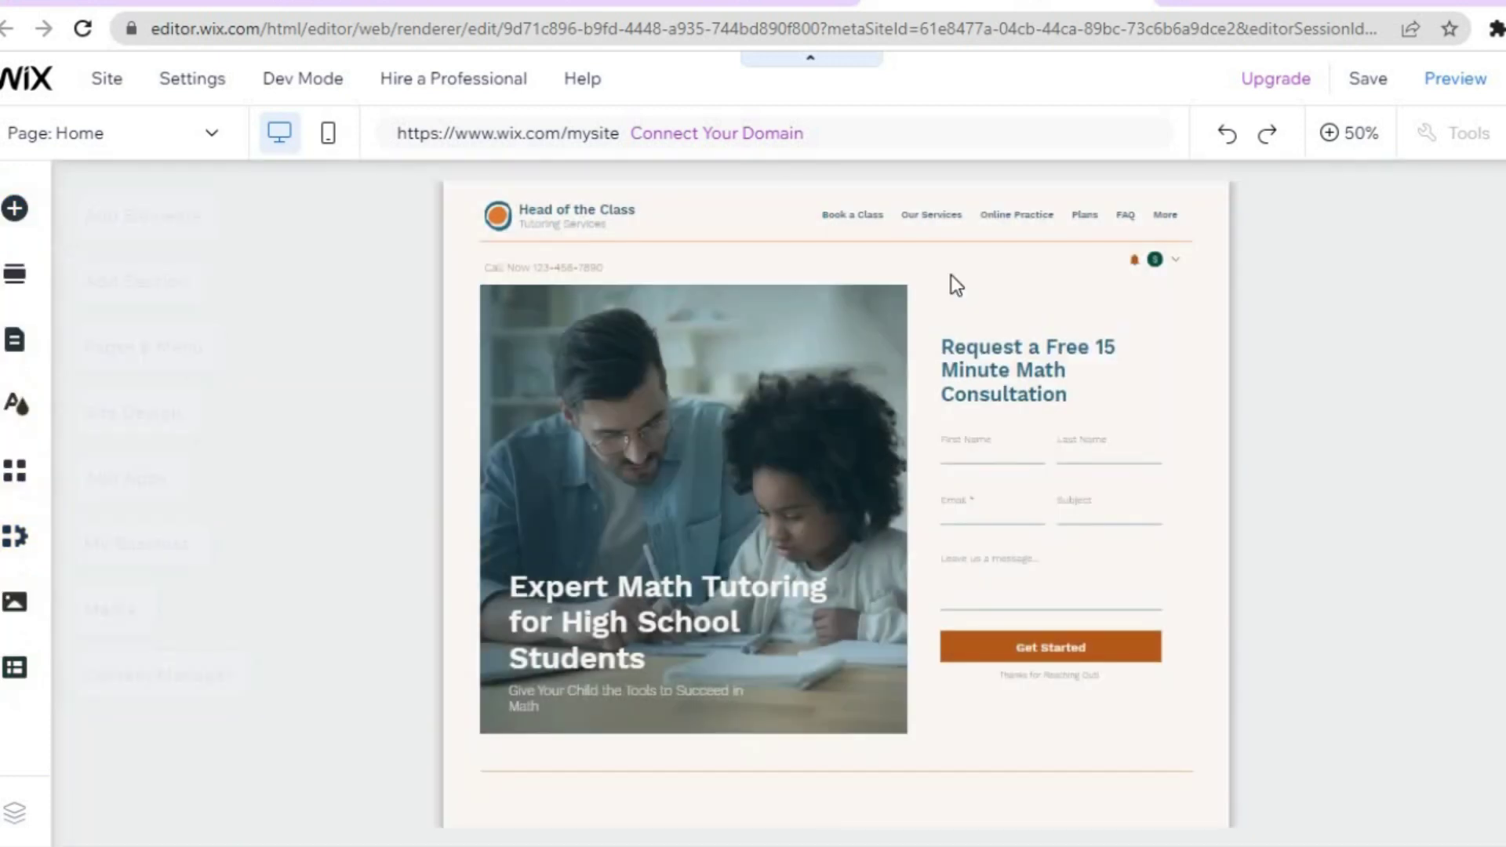
- Hide the FAQ page from the header's horizontal menu and close the page management
left_click(1344, 136)
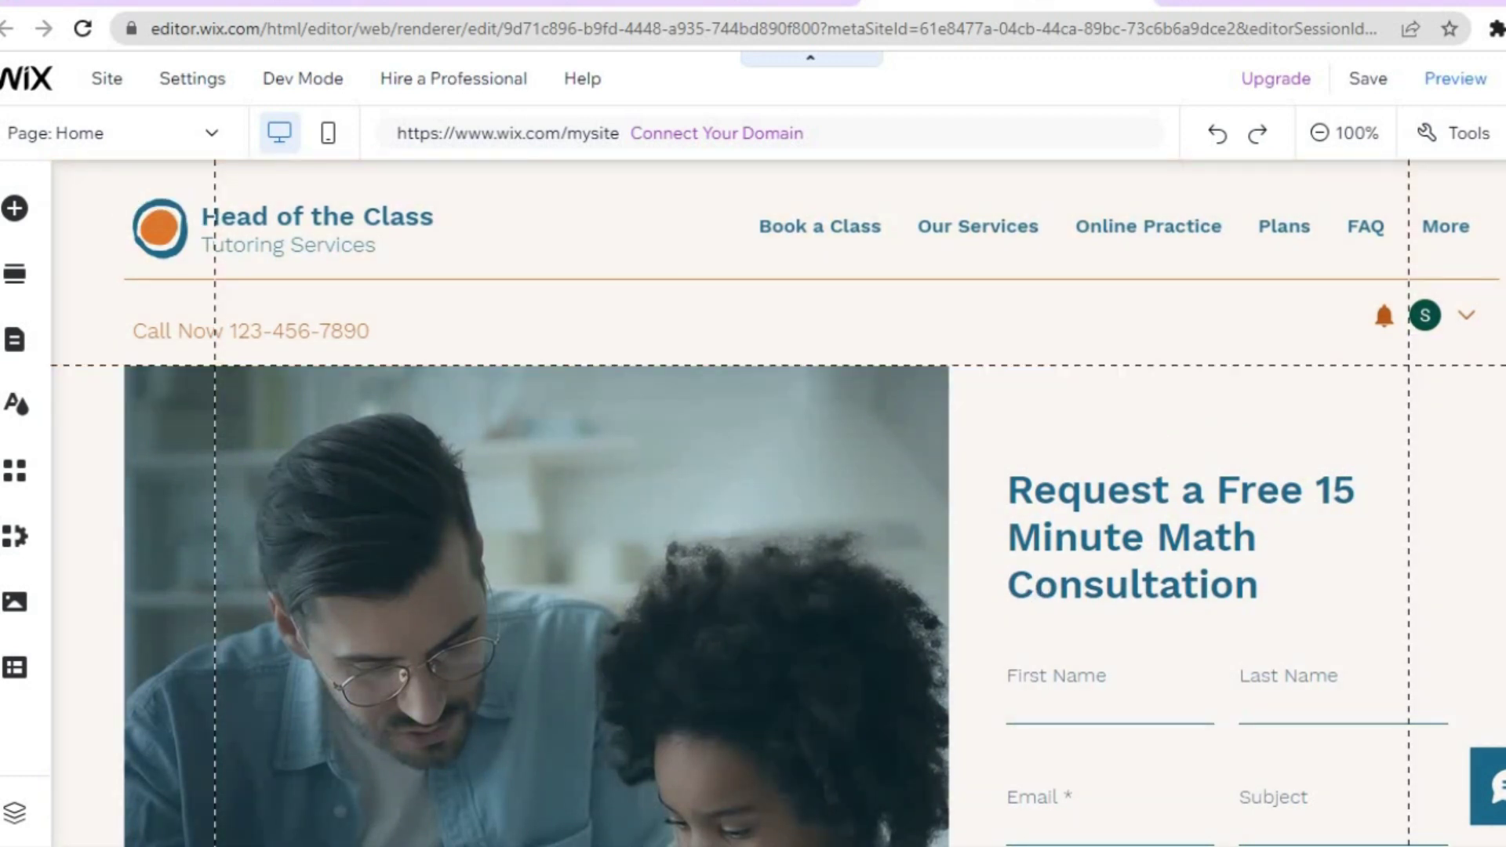
scroll(812, 503, "down", 3)
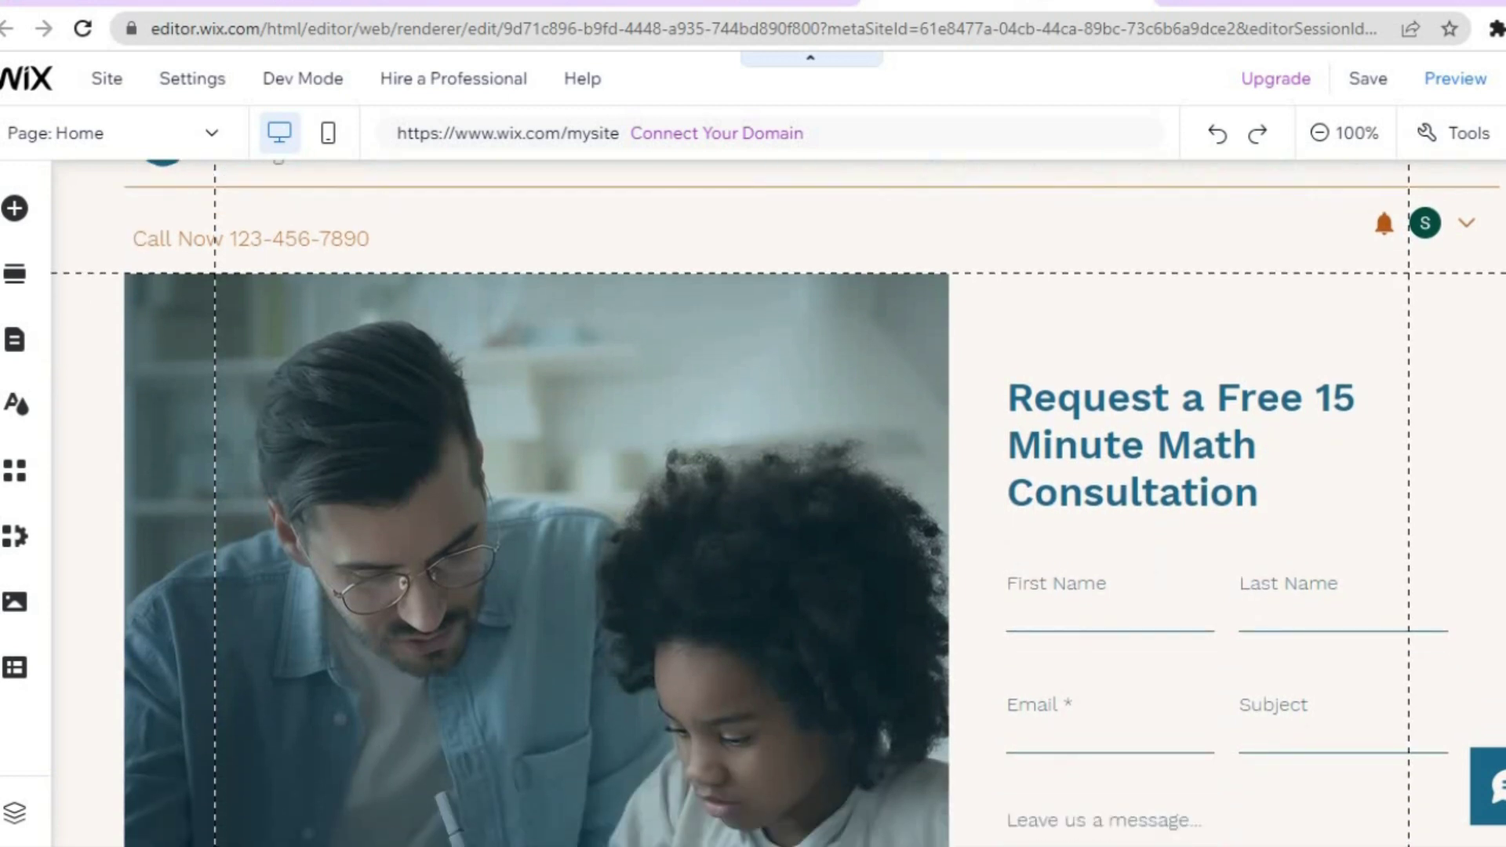
scroll(812, 502, "down", 1)
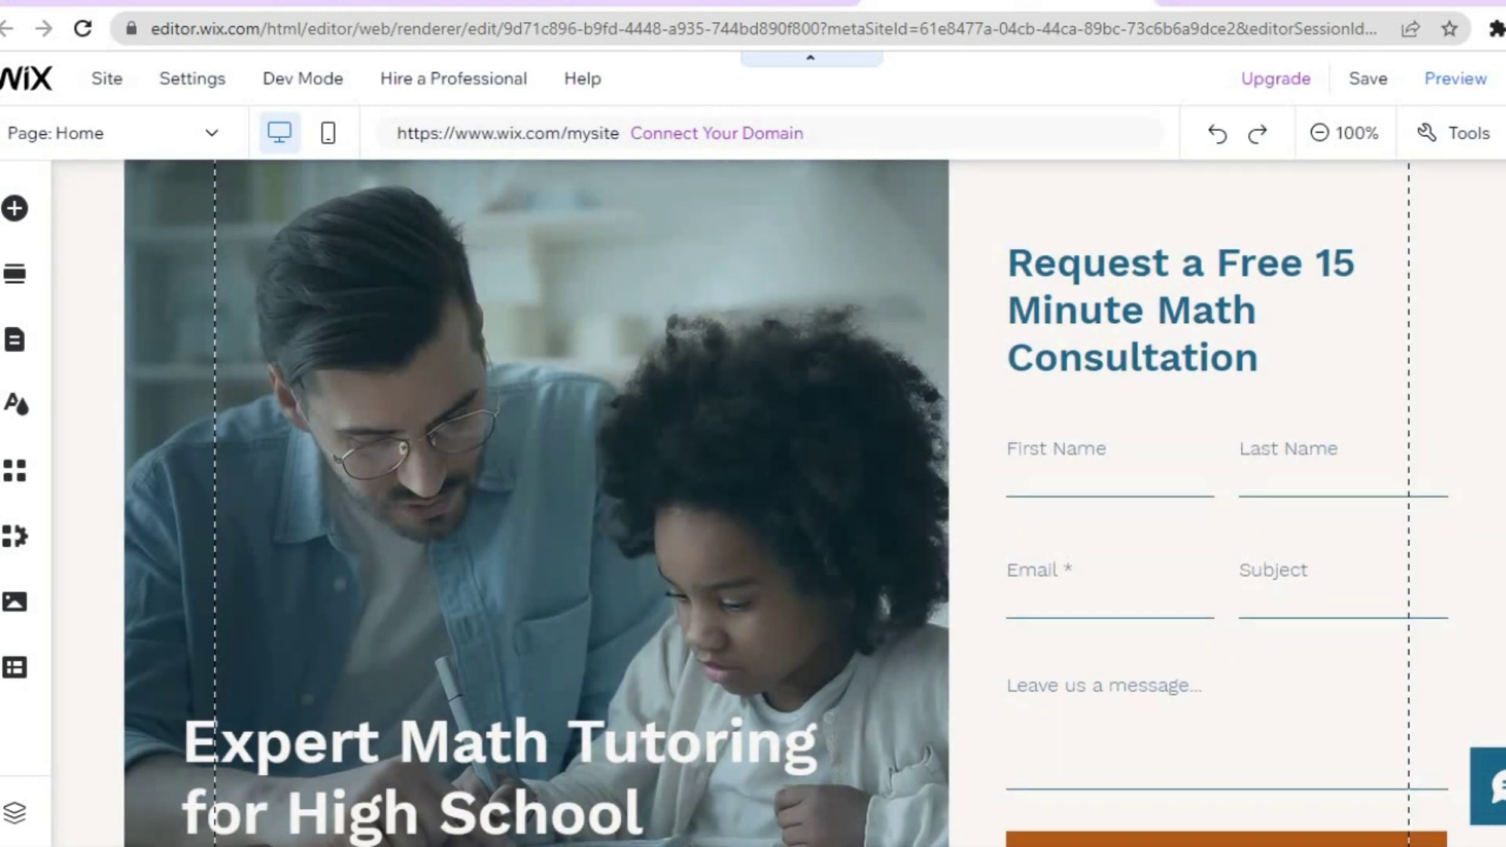
scroll(812, 503, "down", 13)
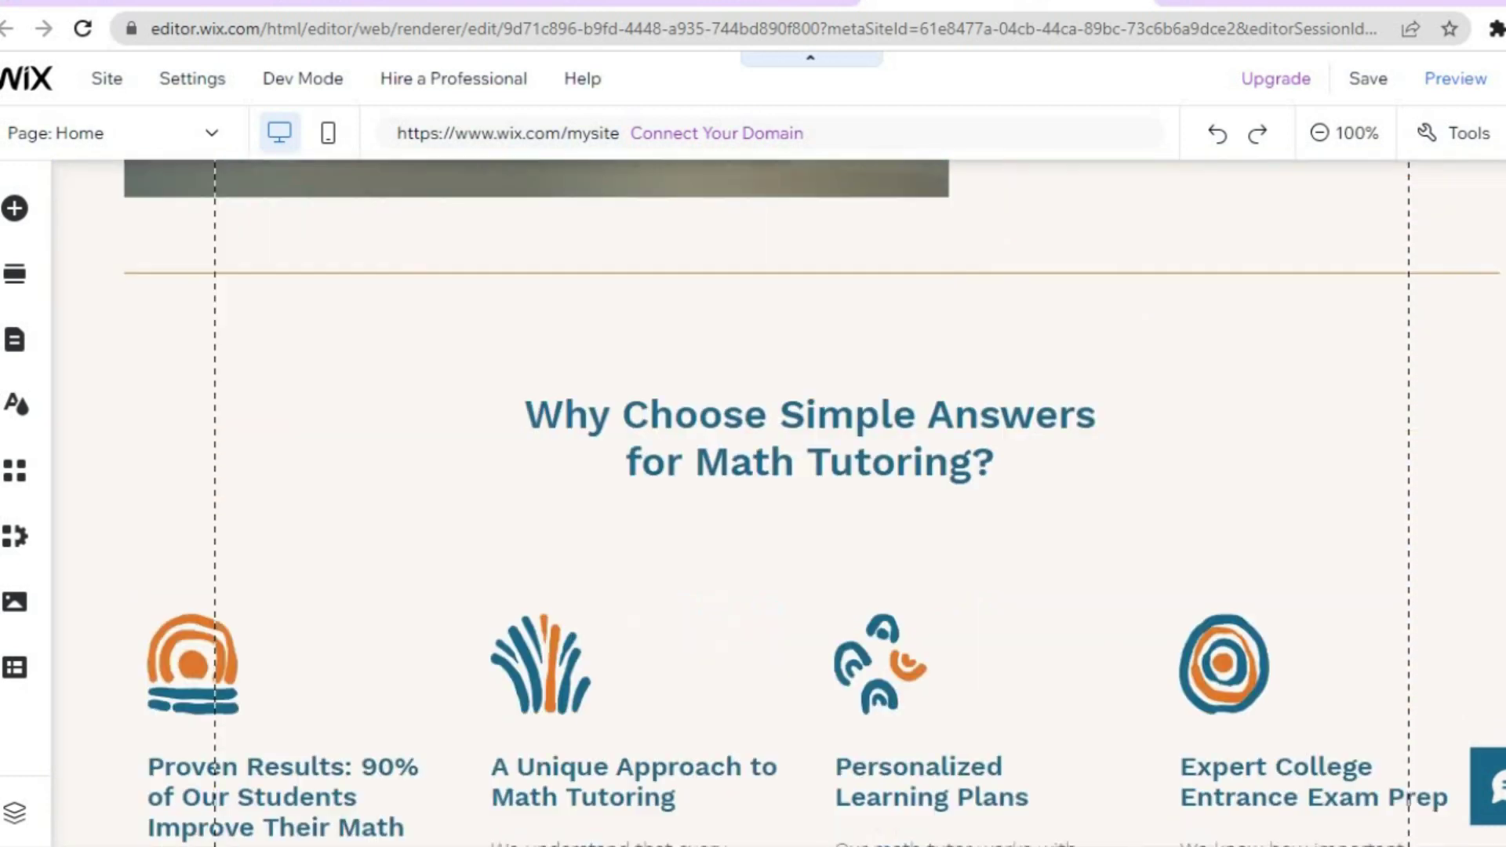
scroll(813, 503, "up", 13)
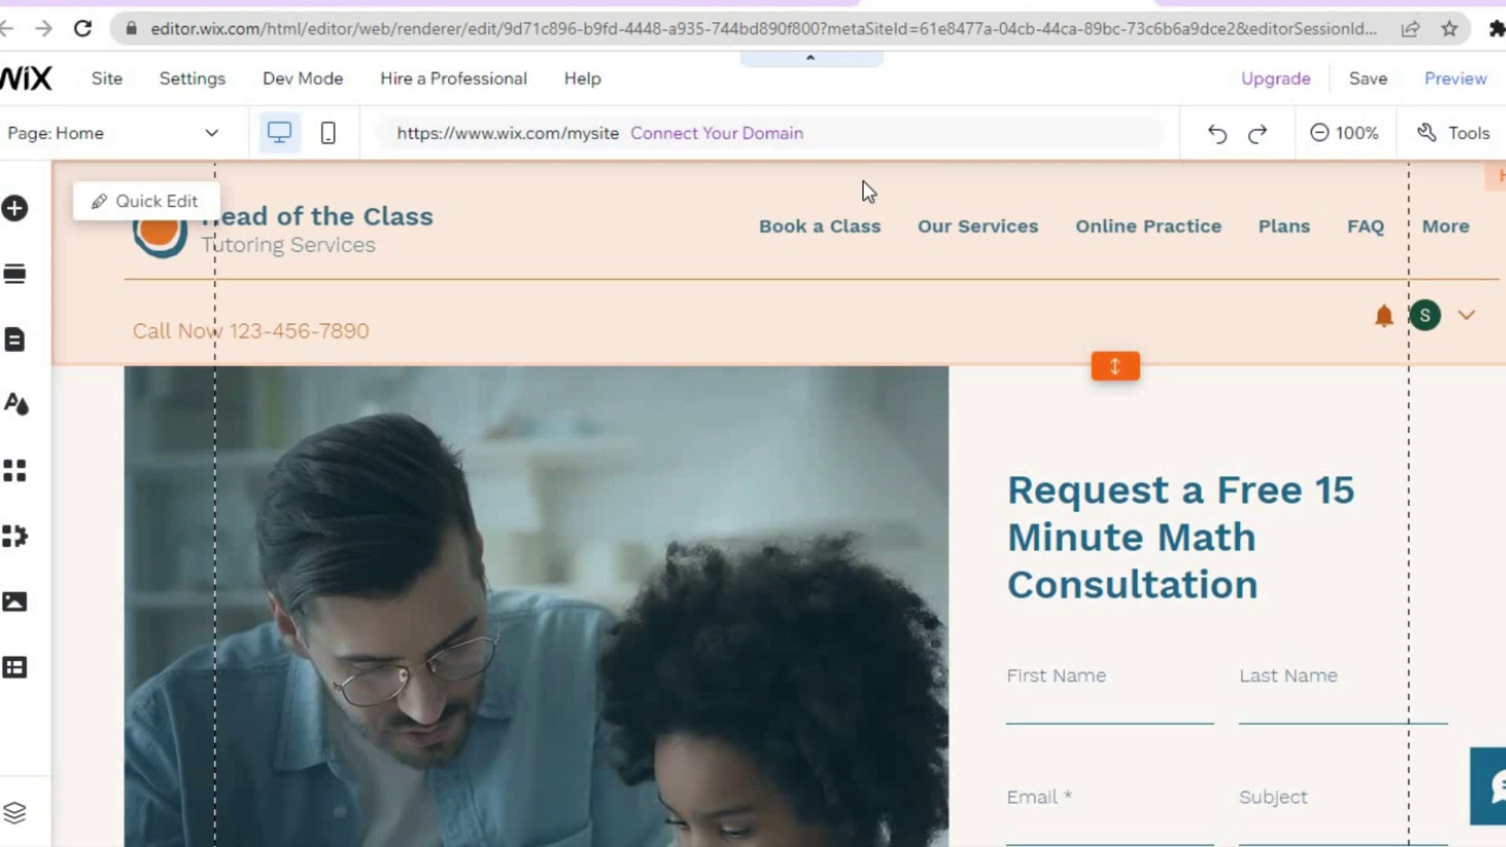
left_click(863, 182)
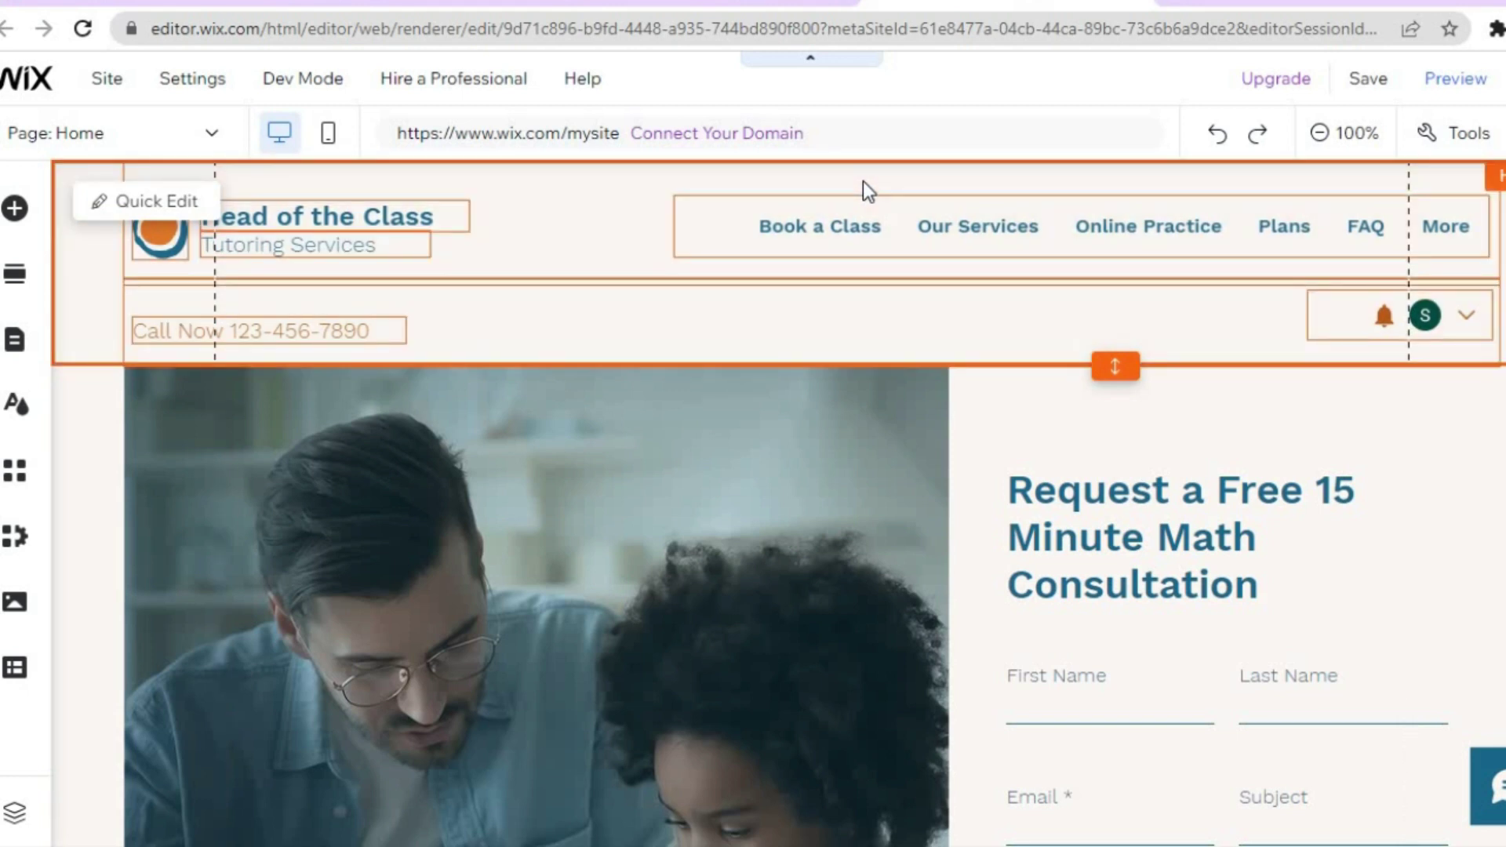
left_click(892, 231)
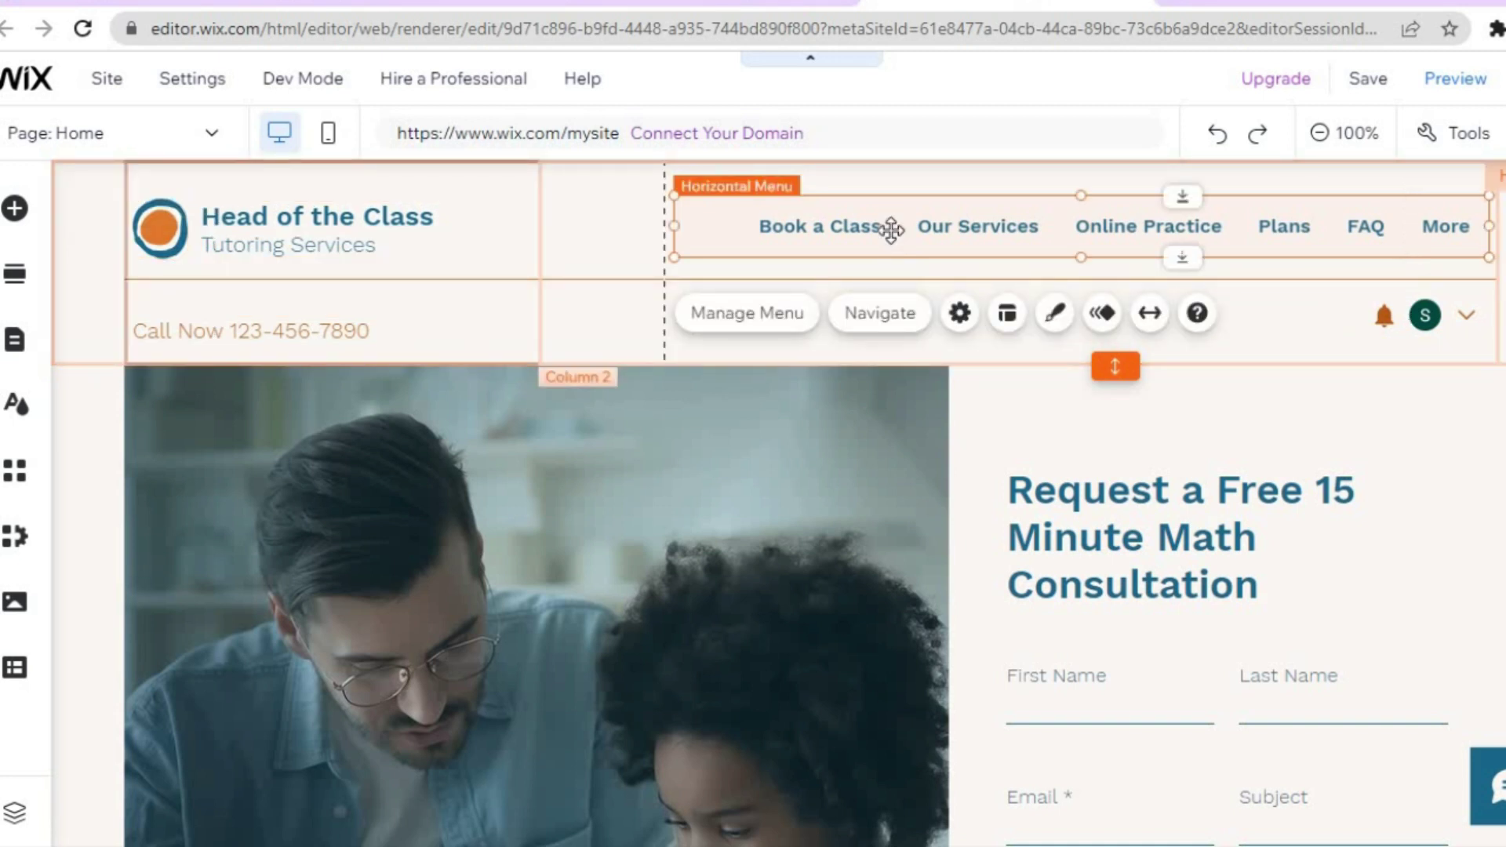
left_click(766, 329)
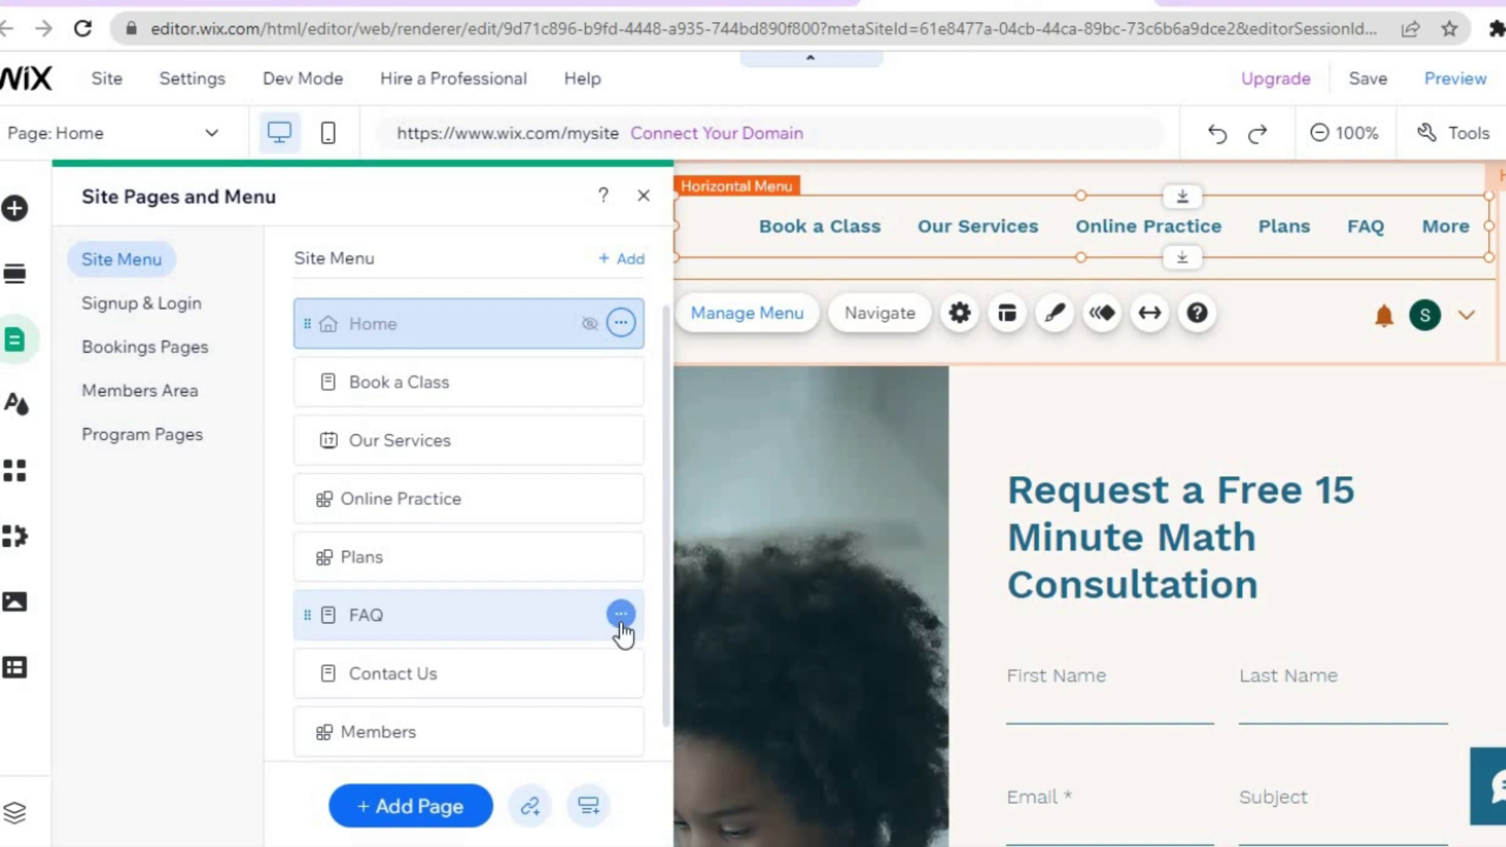
left_click(620, 616)
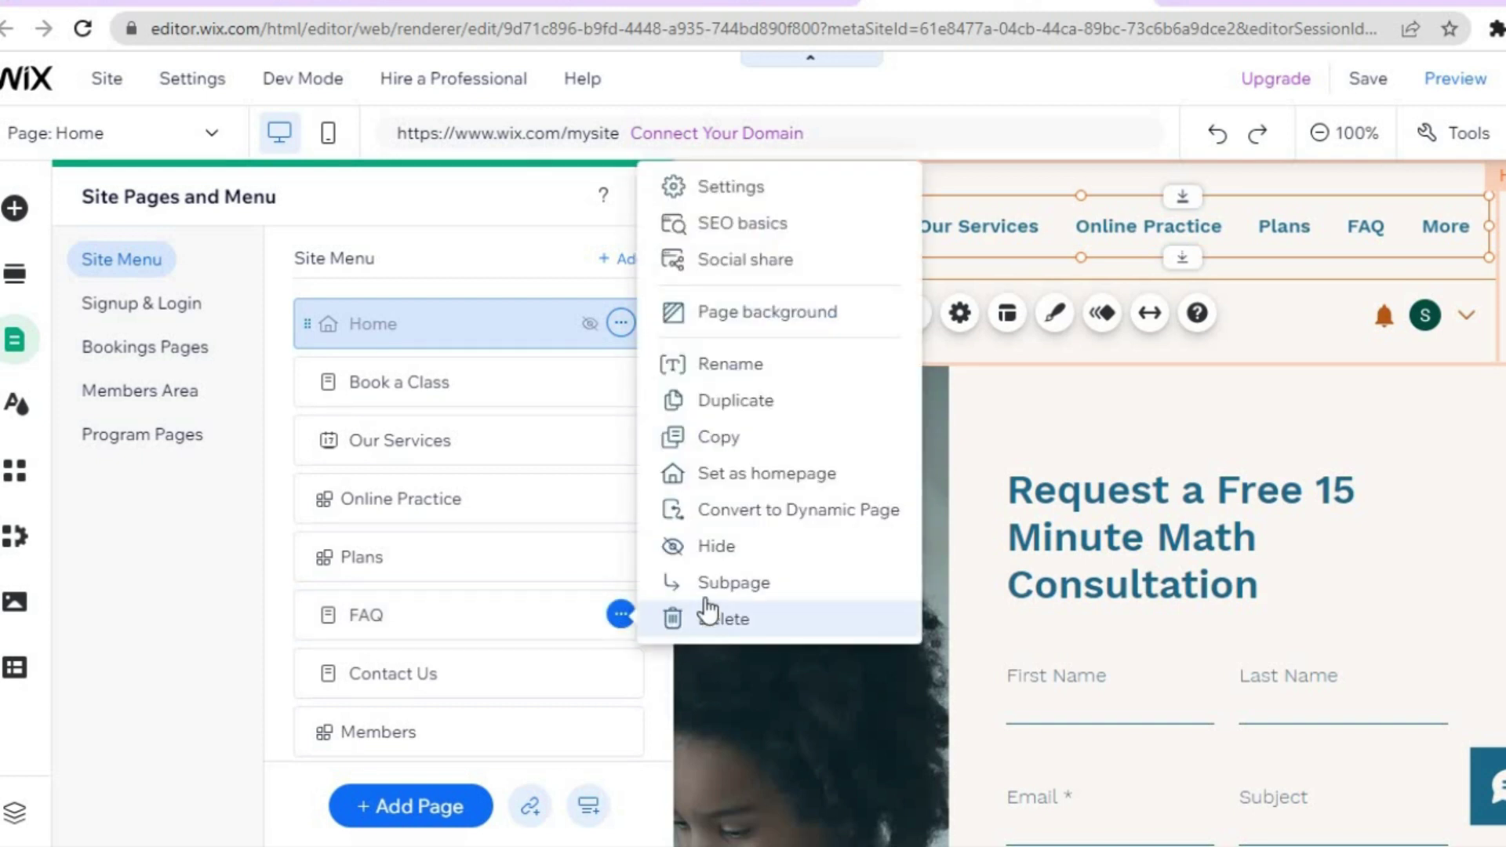
left_click(722, 546)
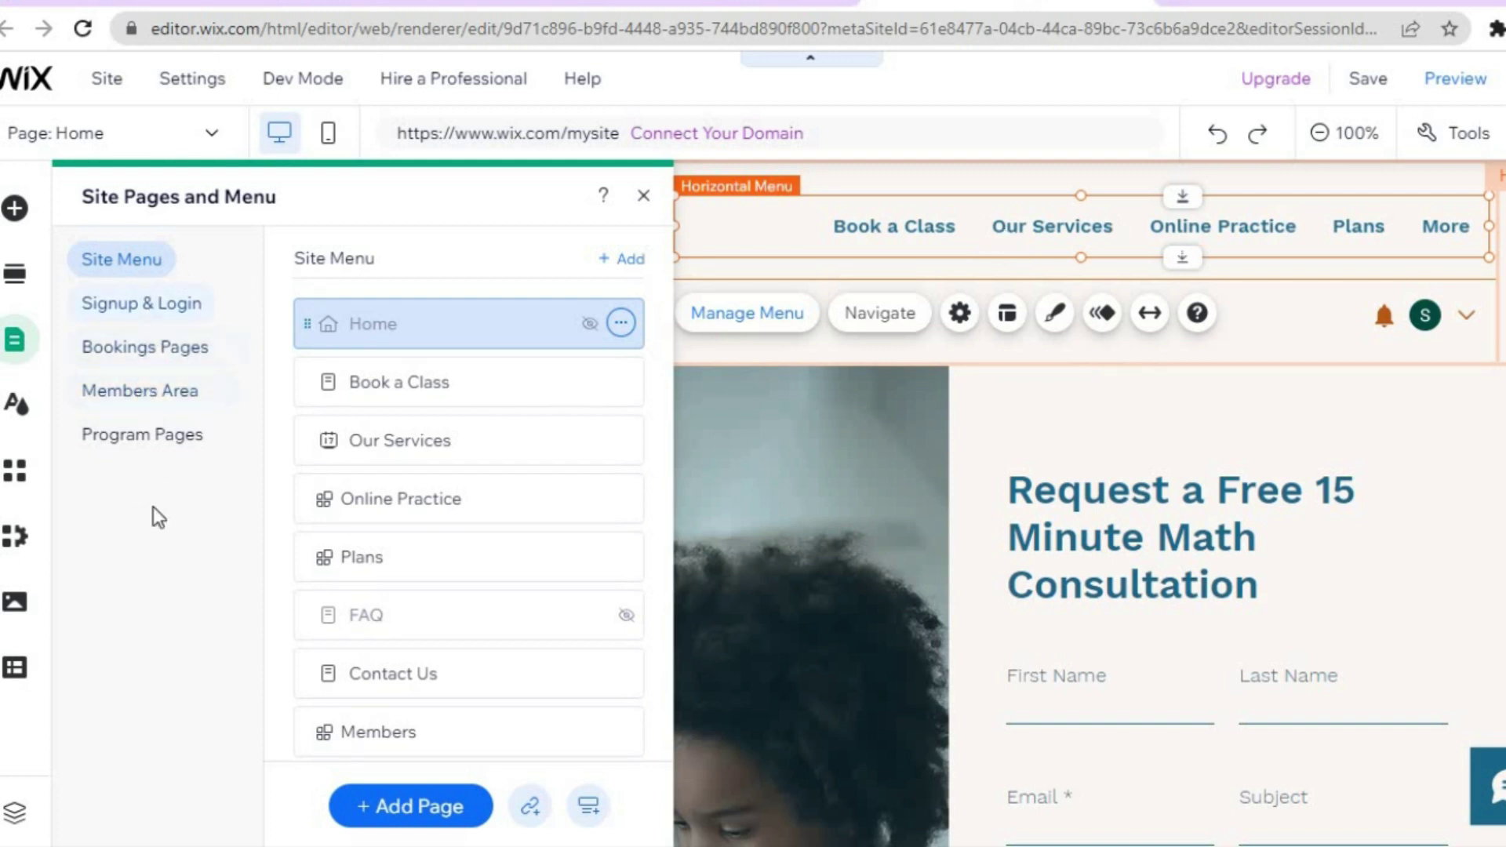
left_click(644, 196)
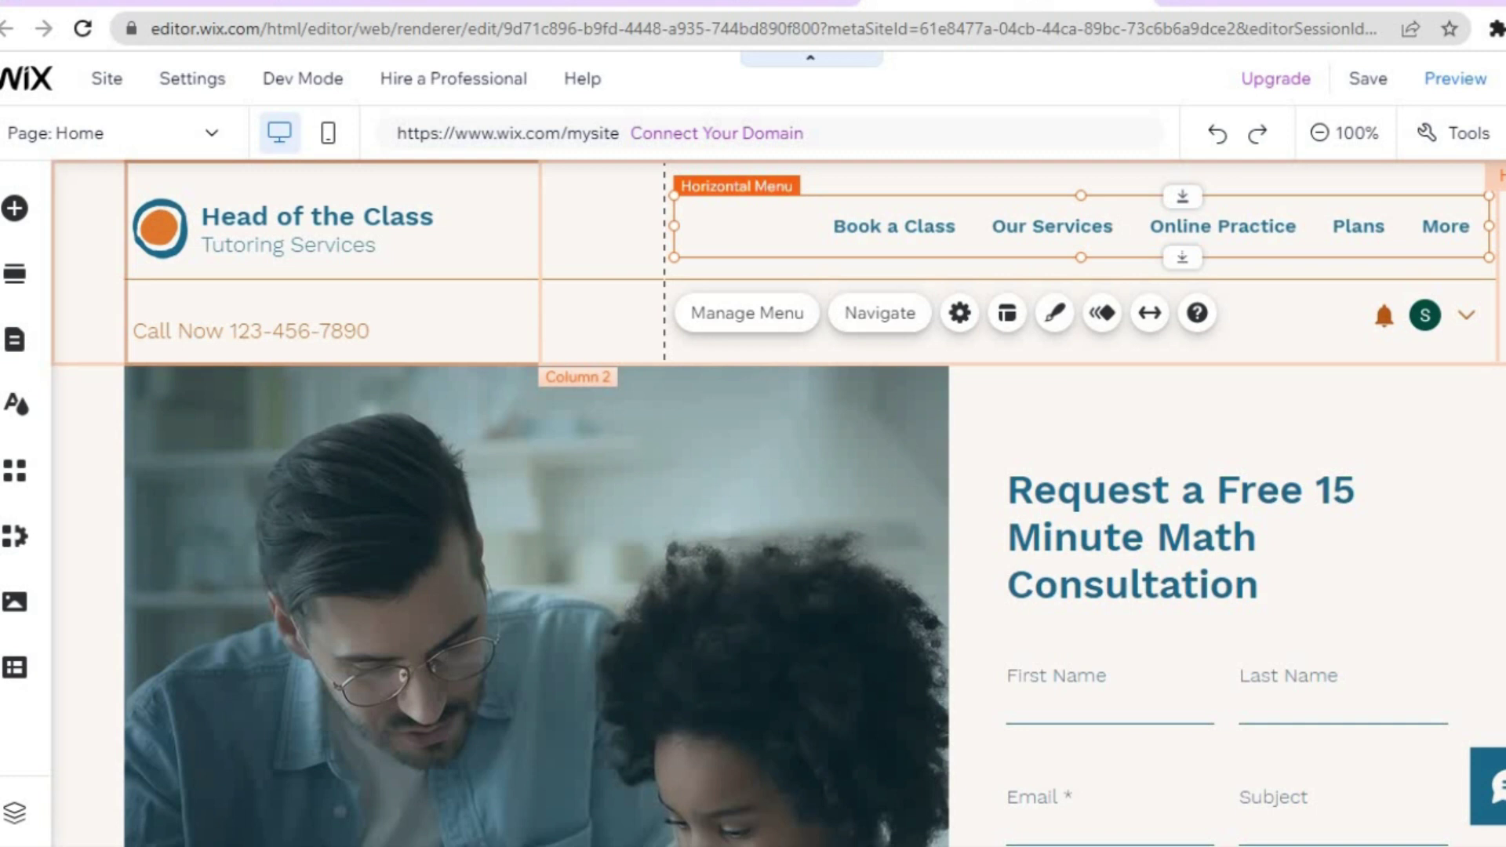
- Review the home page's Register section and its quick-edit content, including backgrounds, title, paragraph and form field titles
scroll(785, 502, "down", 5)
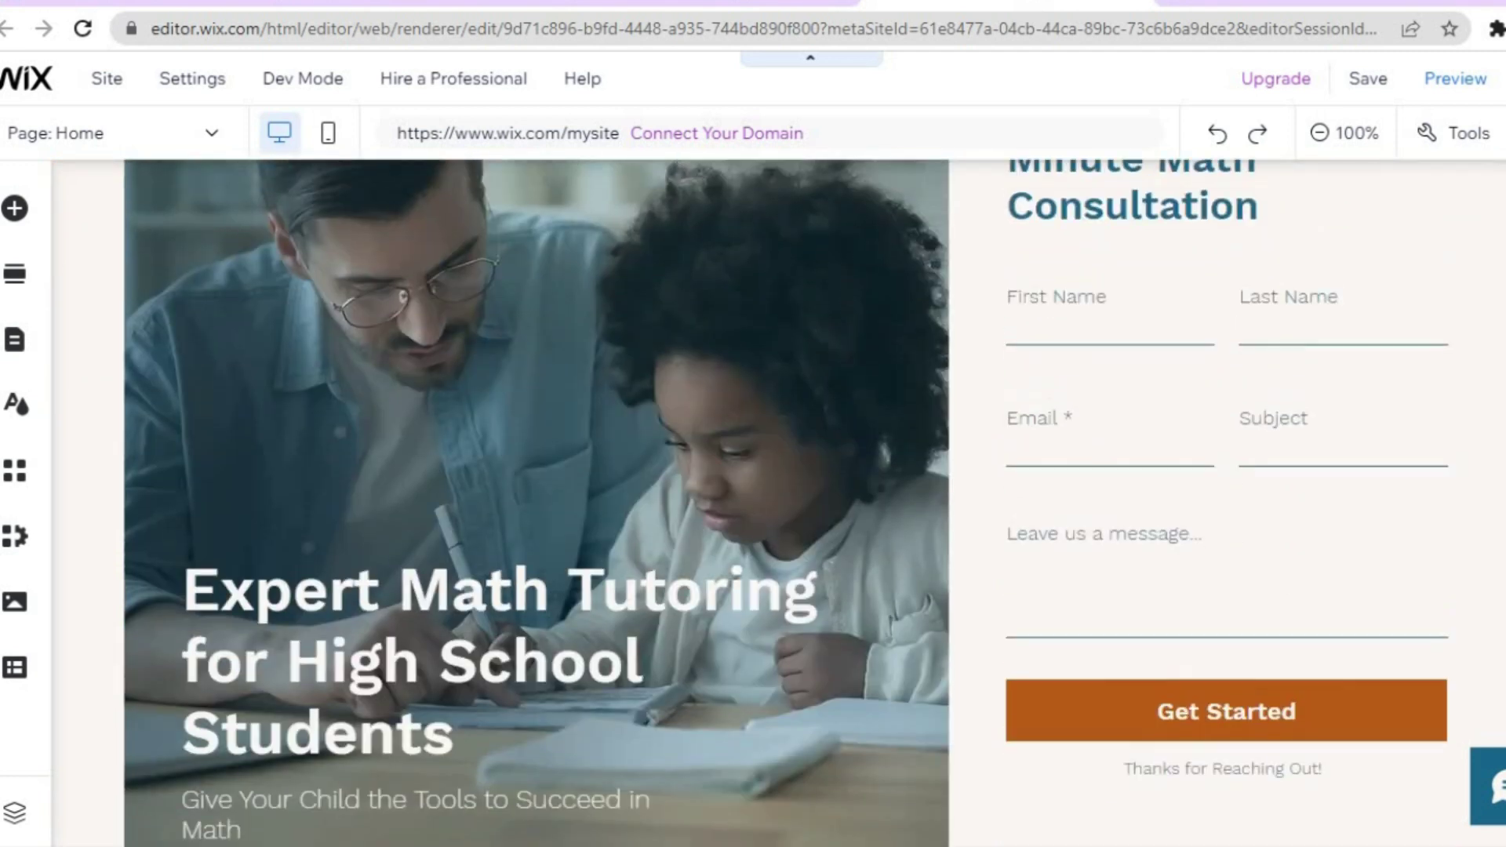
scroll(768, 387, "up", 1)
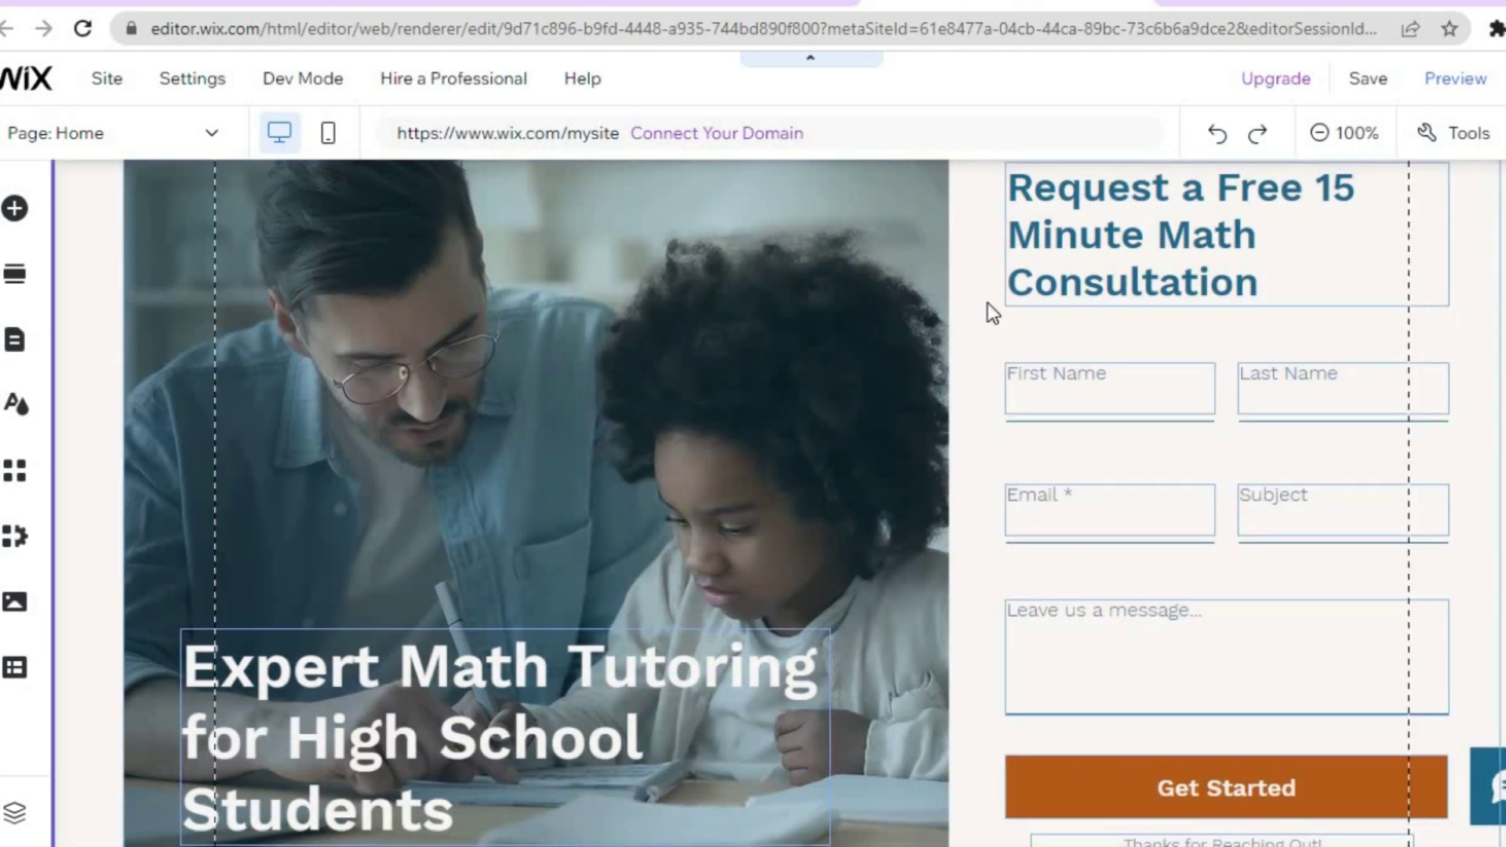
scroll(689, 429, "up", 2)
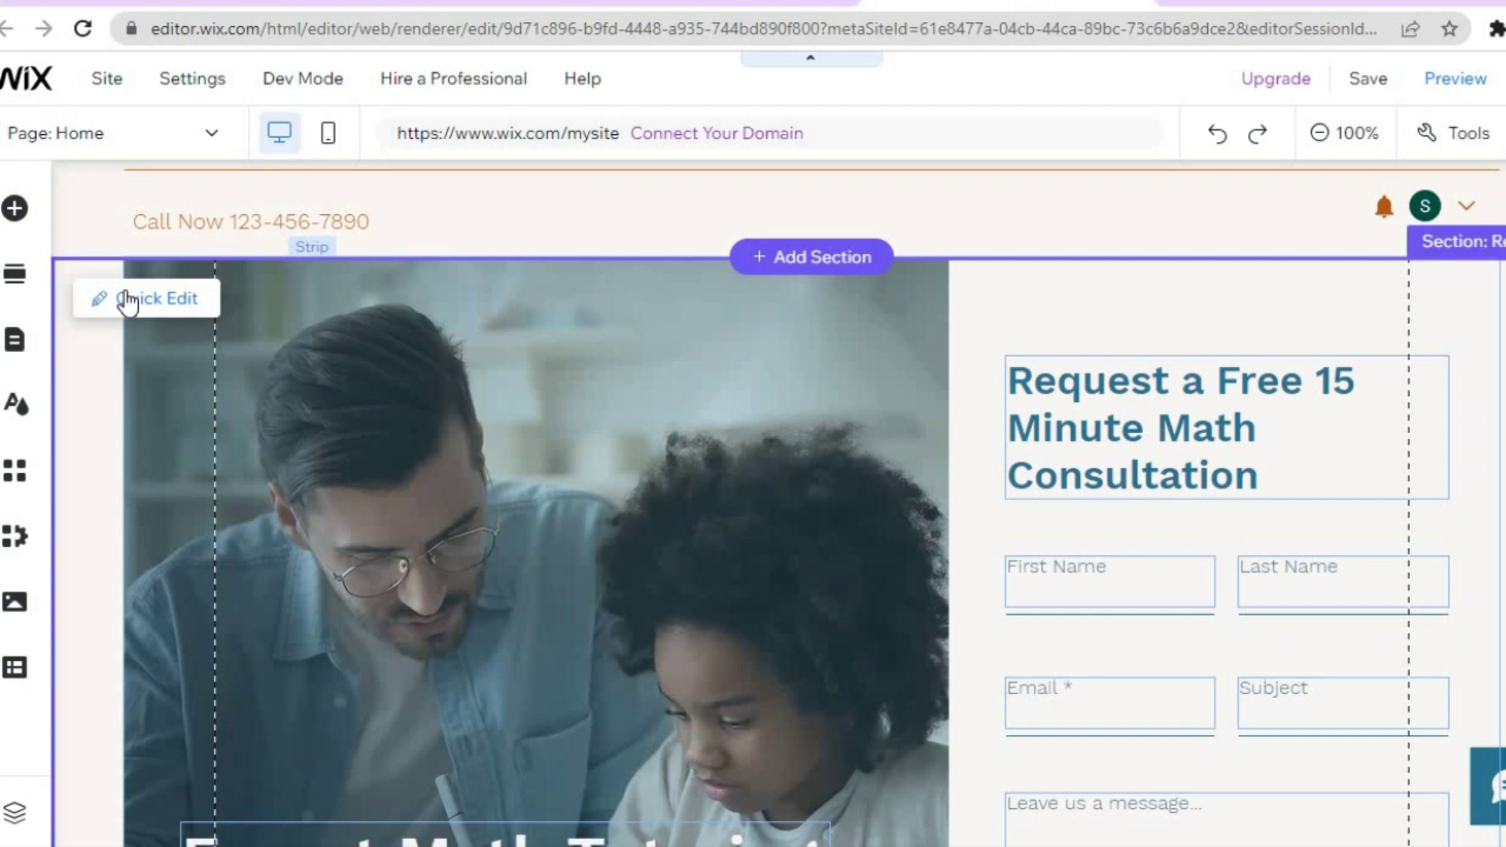
left_click(129, 302)
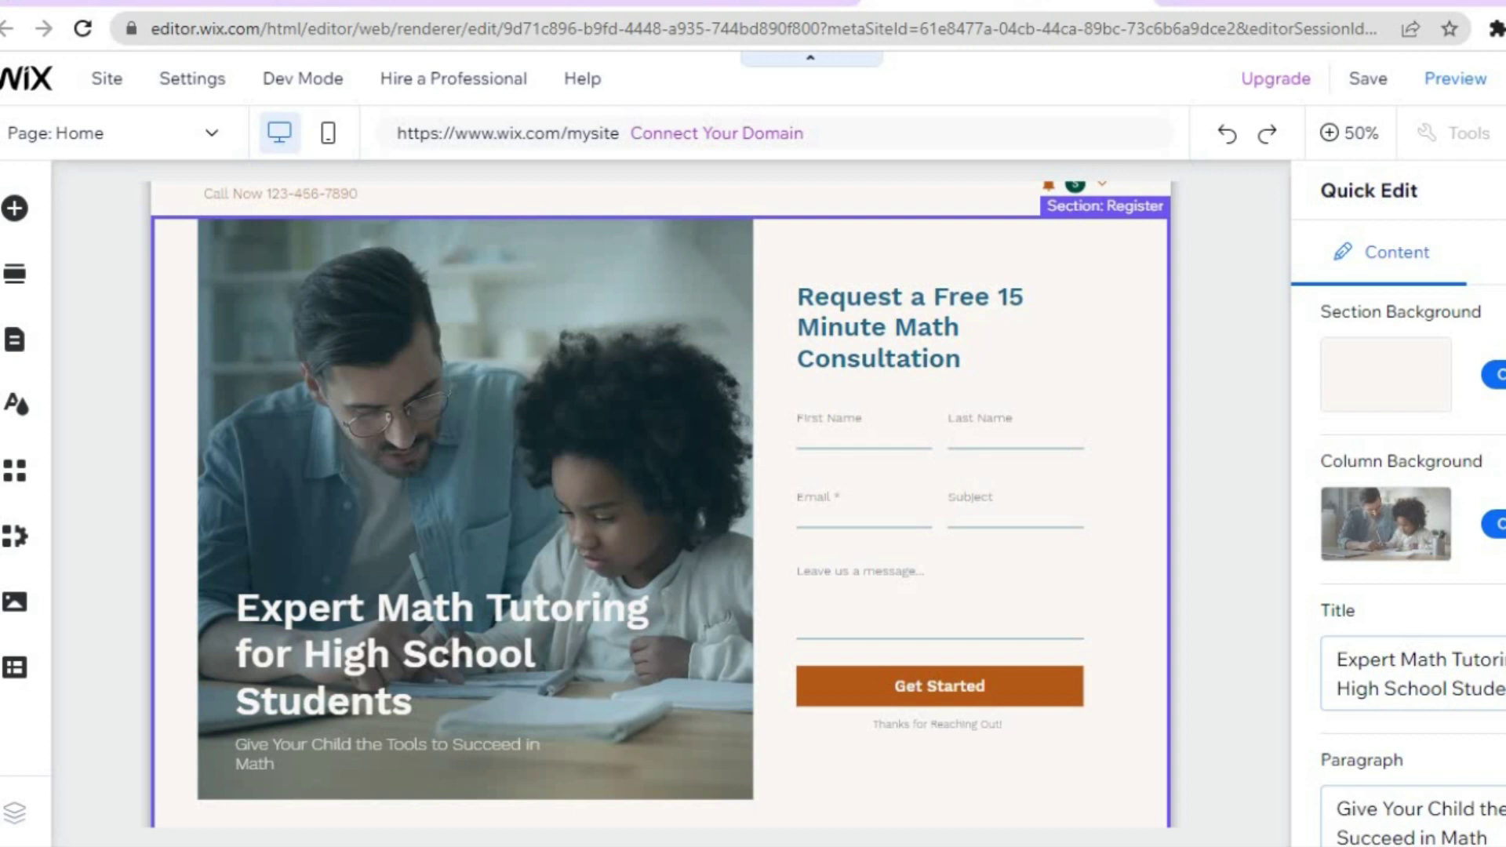
scroll(1396, 509, "down", 8)
scroll(1413, 550, "down", 1)
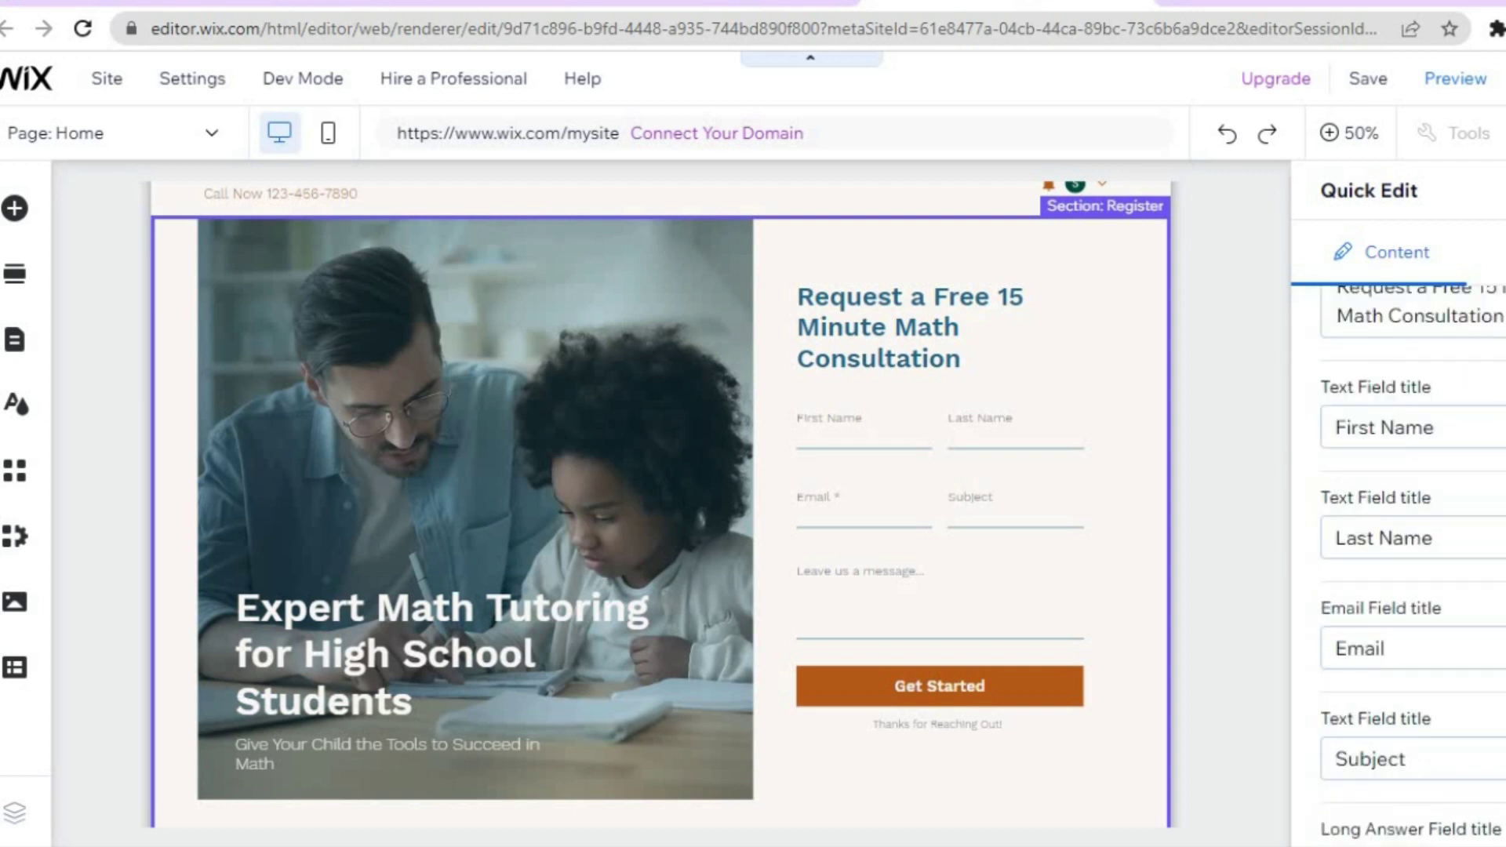
left_click(1502, 191)
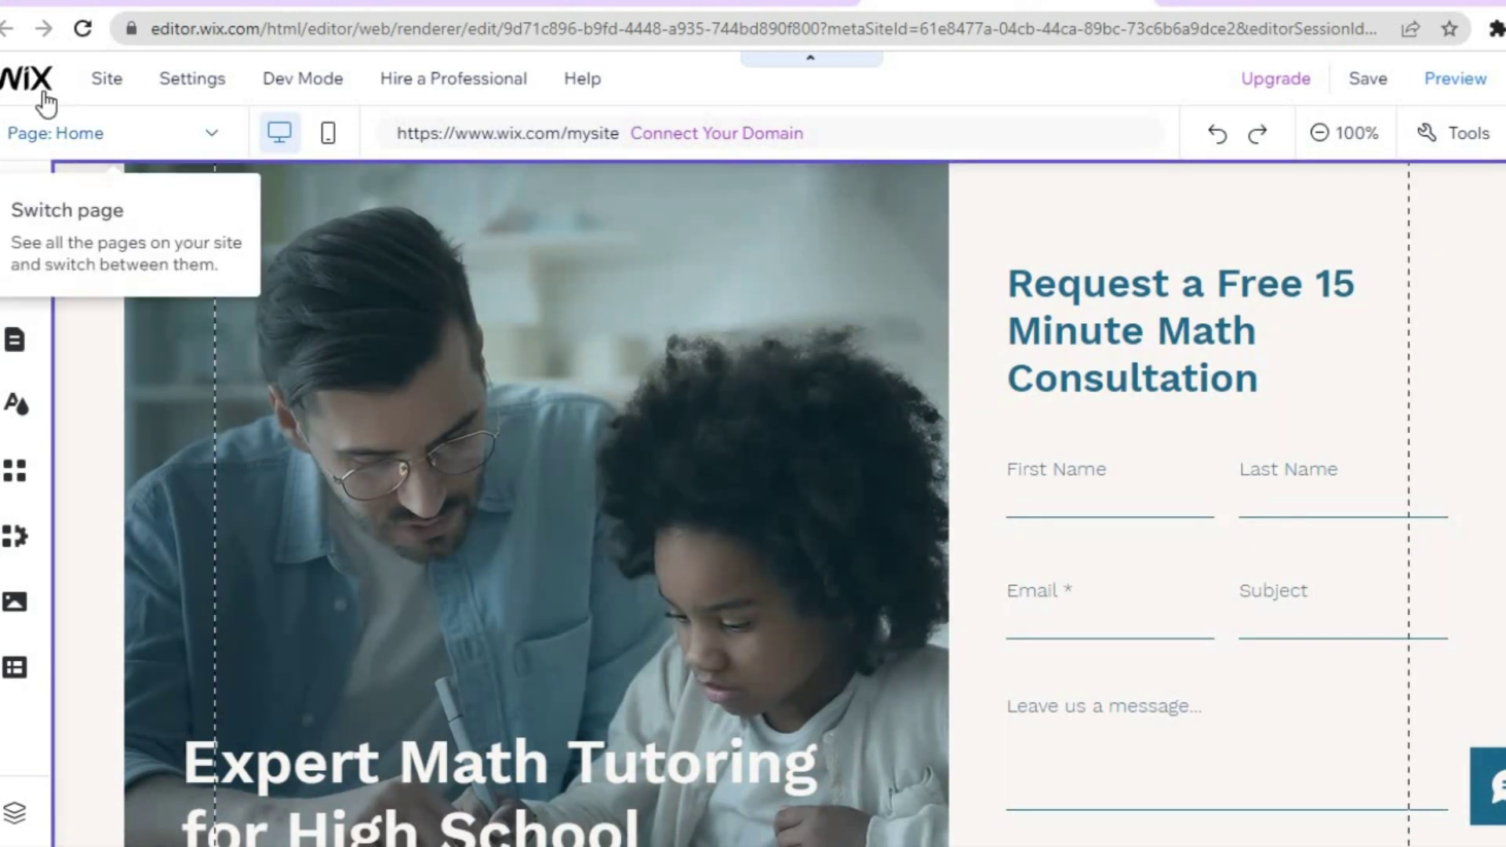
- Browse the element categories that can be added, including image, button, strip, embed code and menu, and review the site's page list
mouse_move(27, 85)
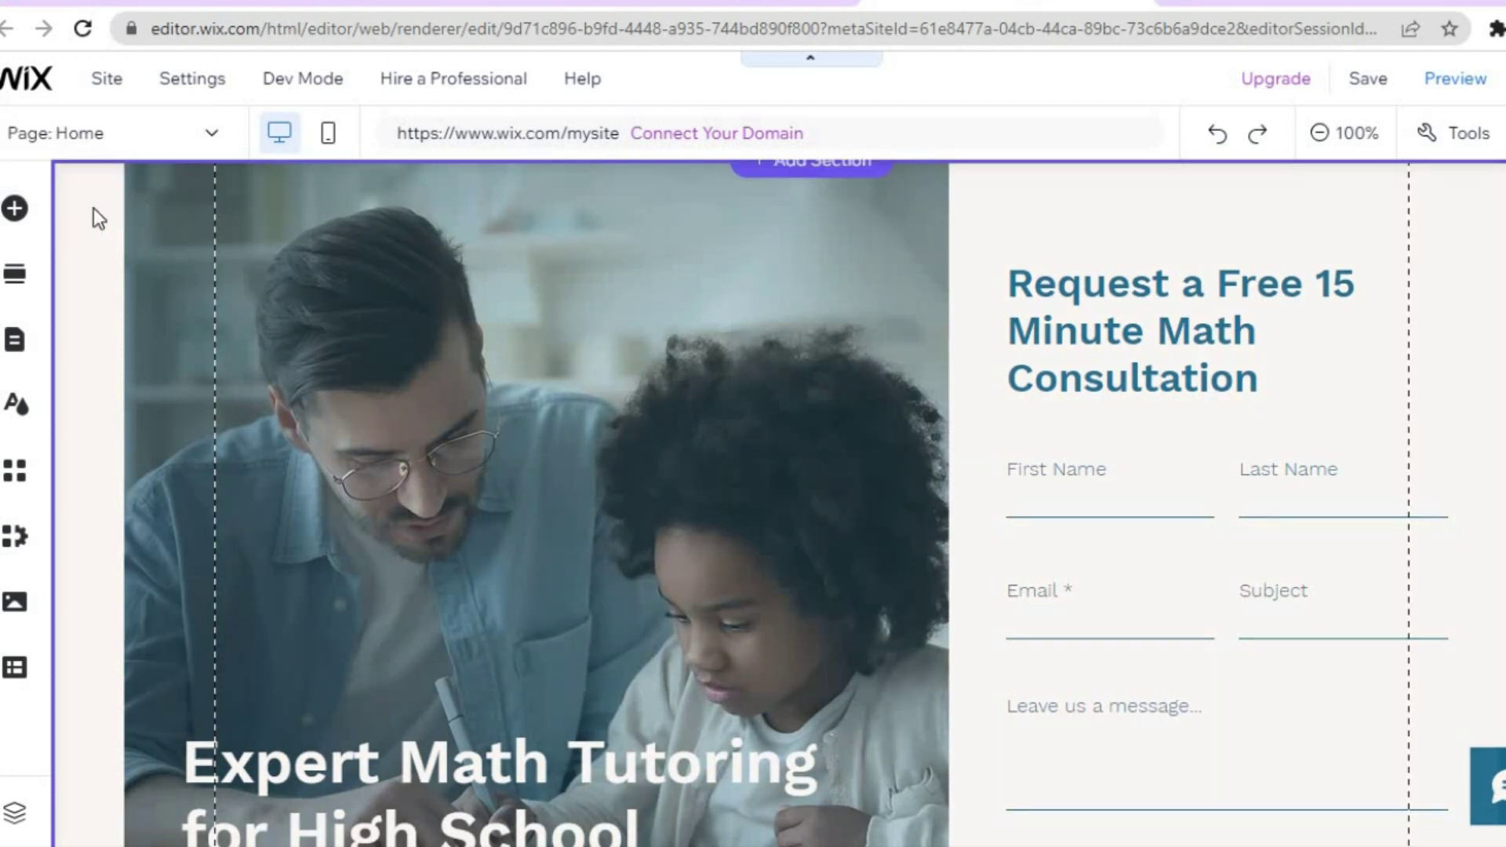
left_click(16, 211)
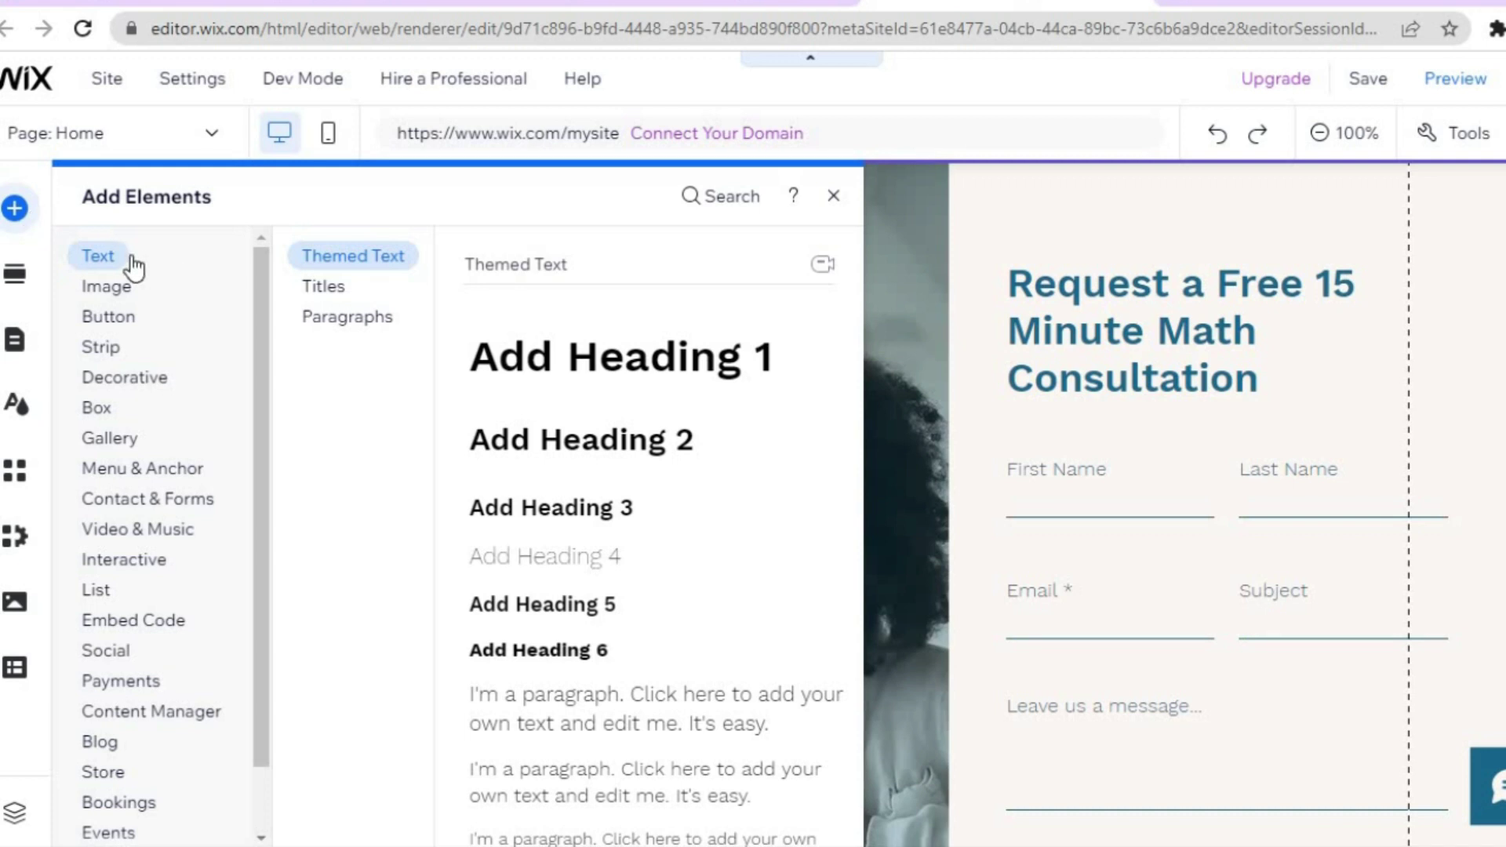
left_click(117, 292)
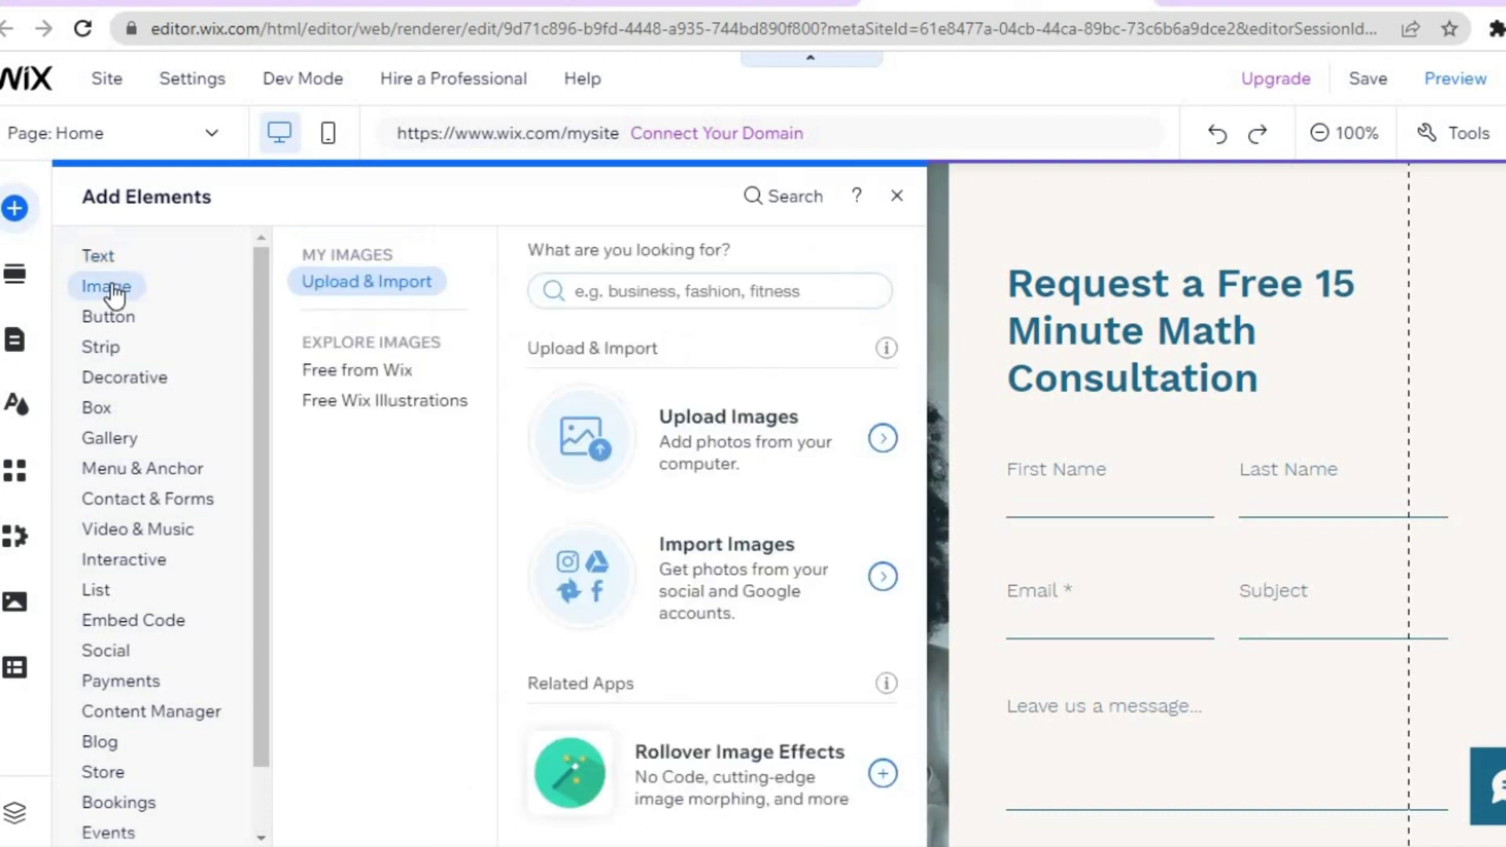
left_click(112, 317)
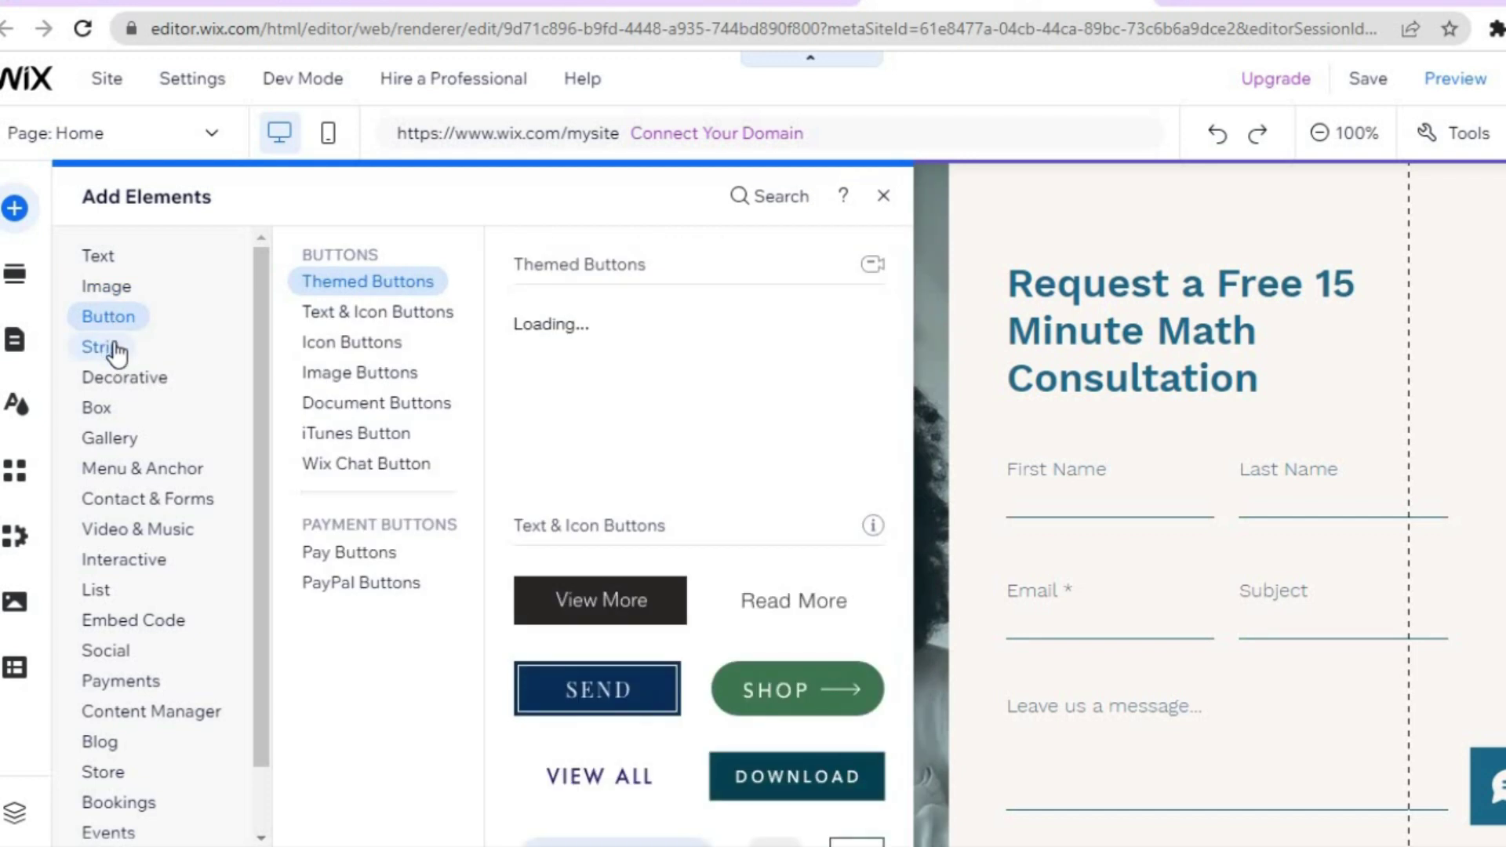
left_click(111, 346)
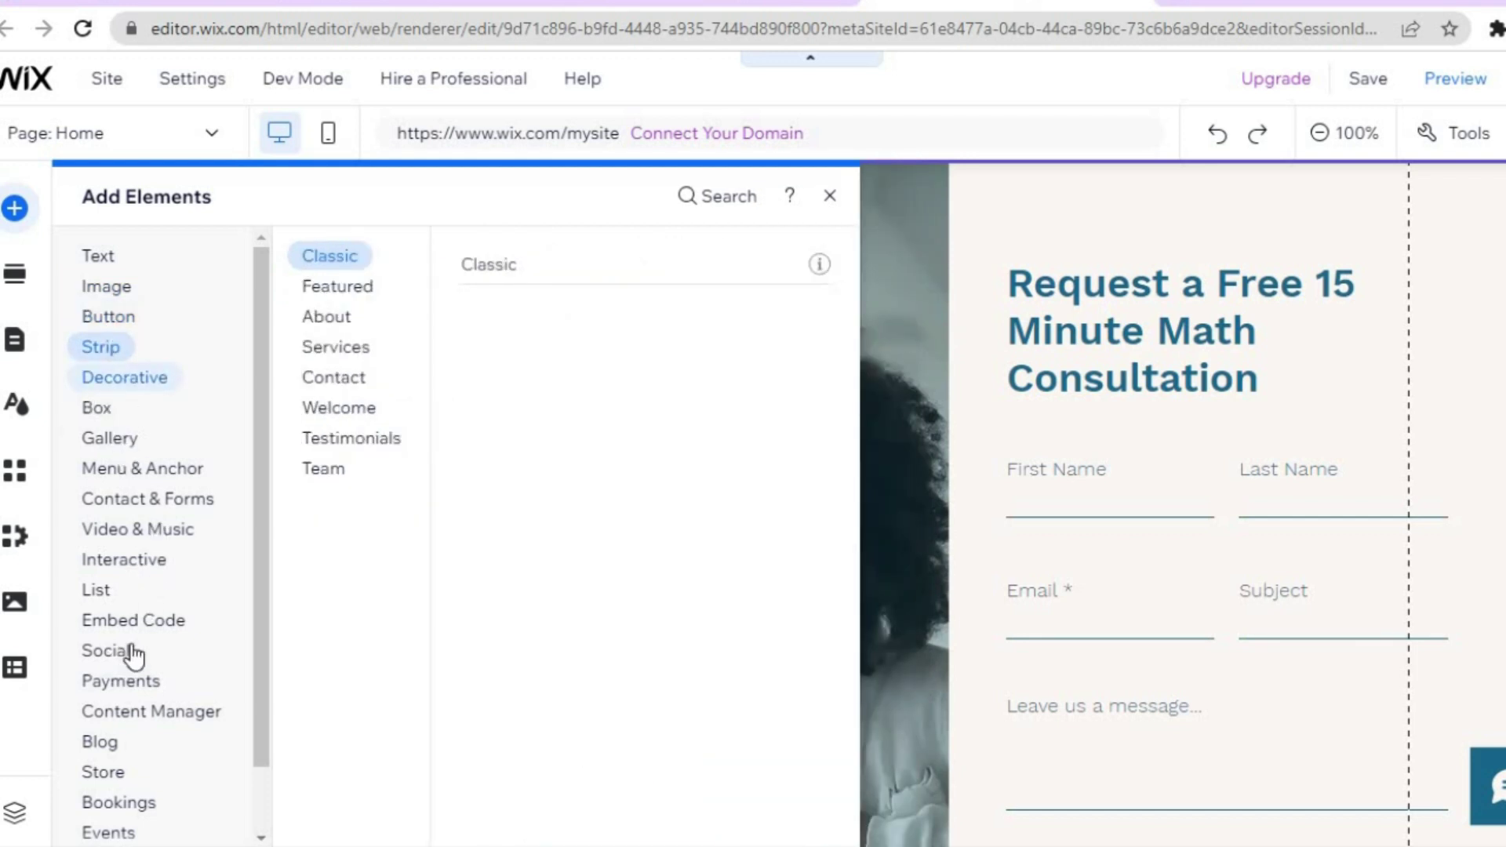
left_click(156, 622)
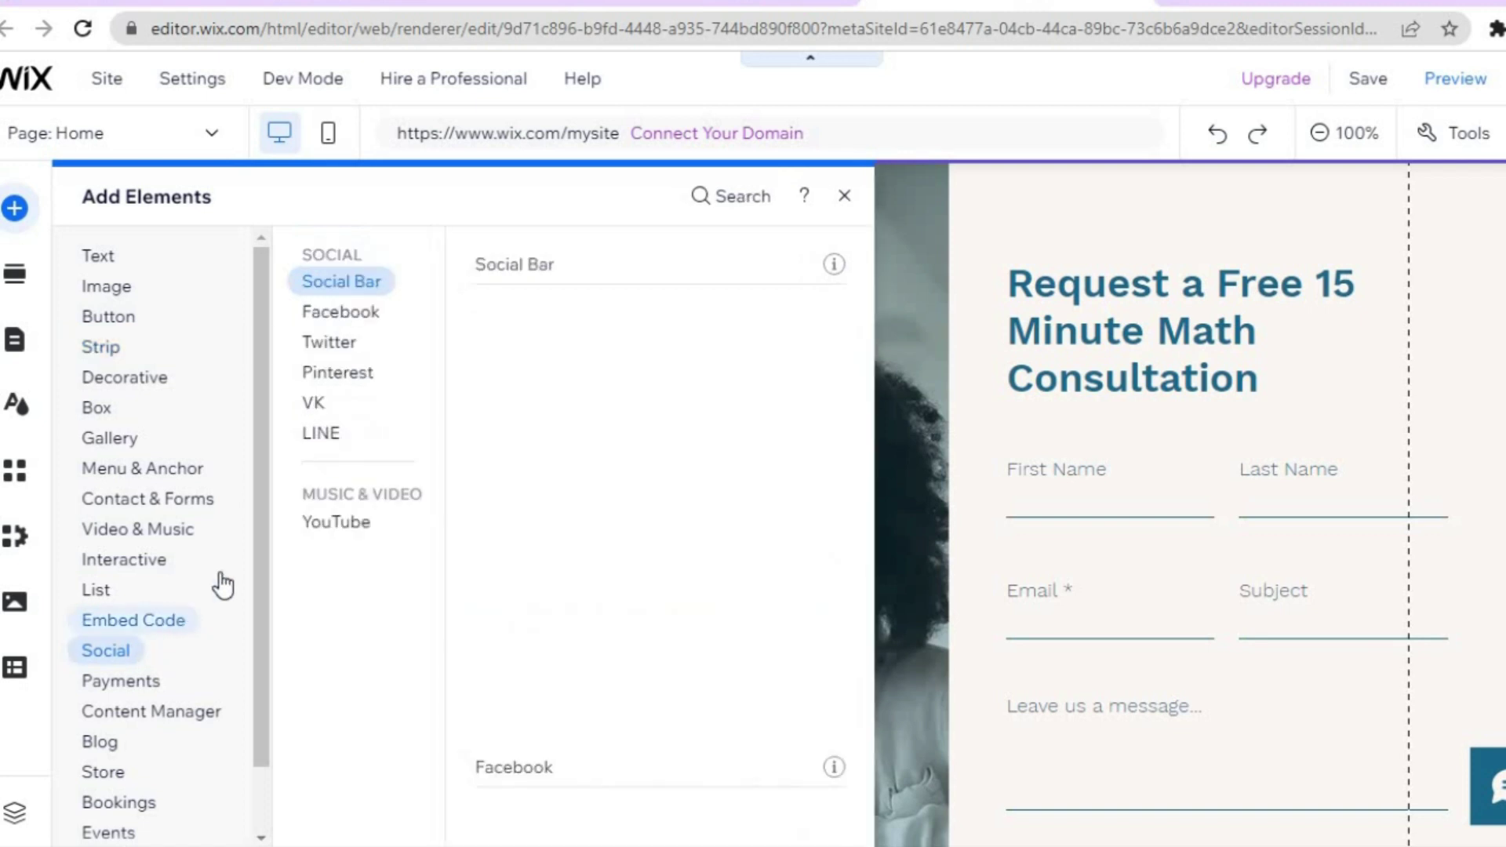
scroll(251, 613, "down", 2)
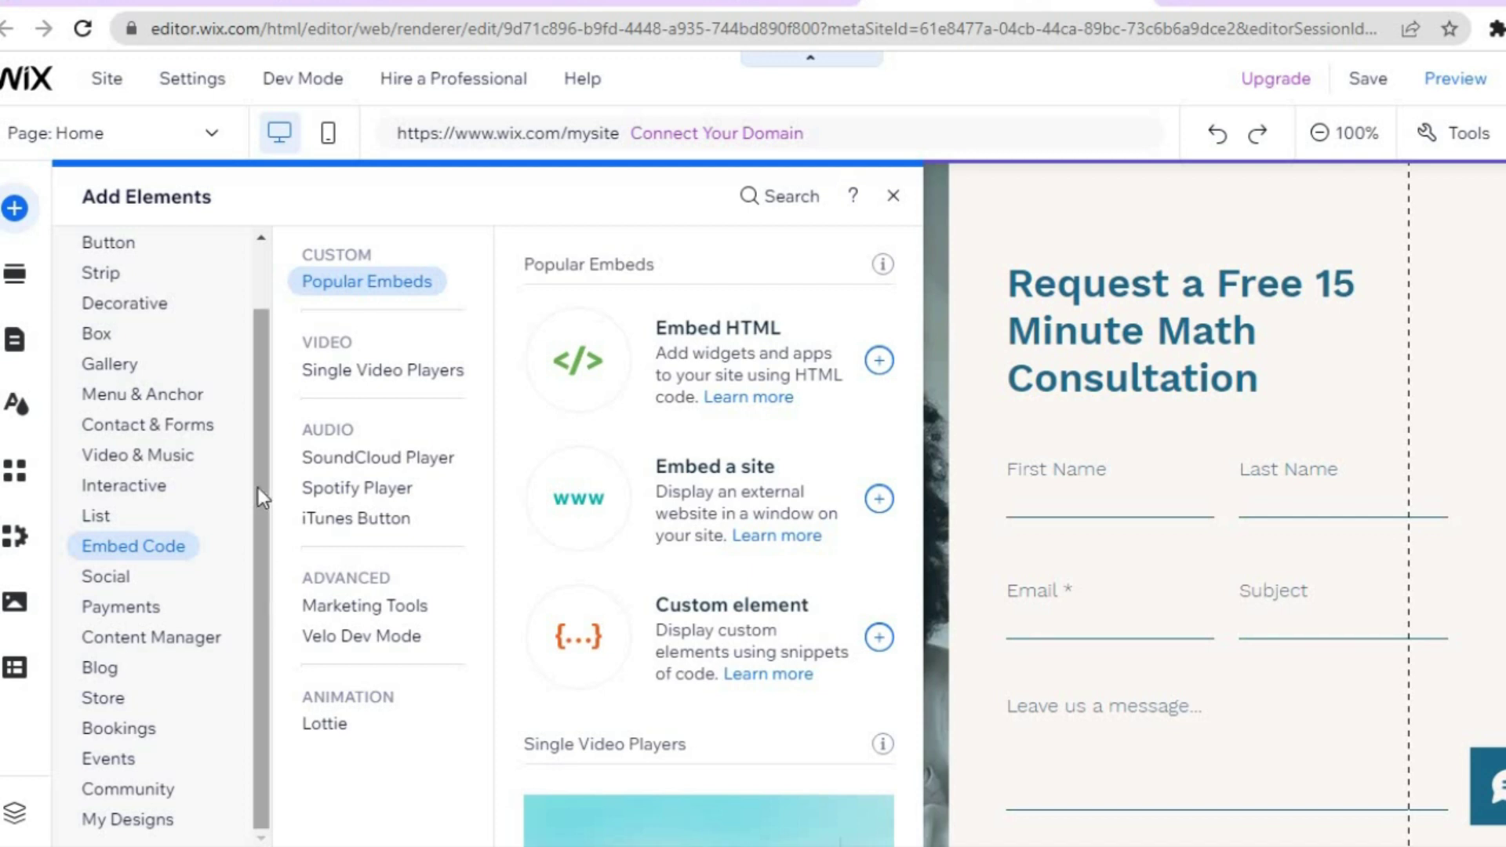
left_click(165, 393)
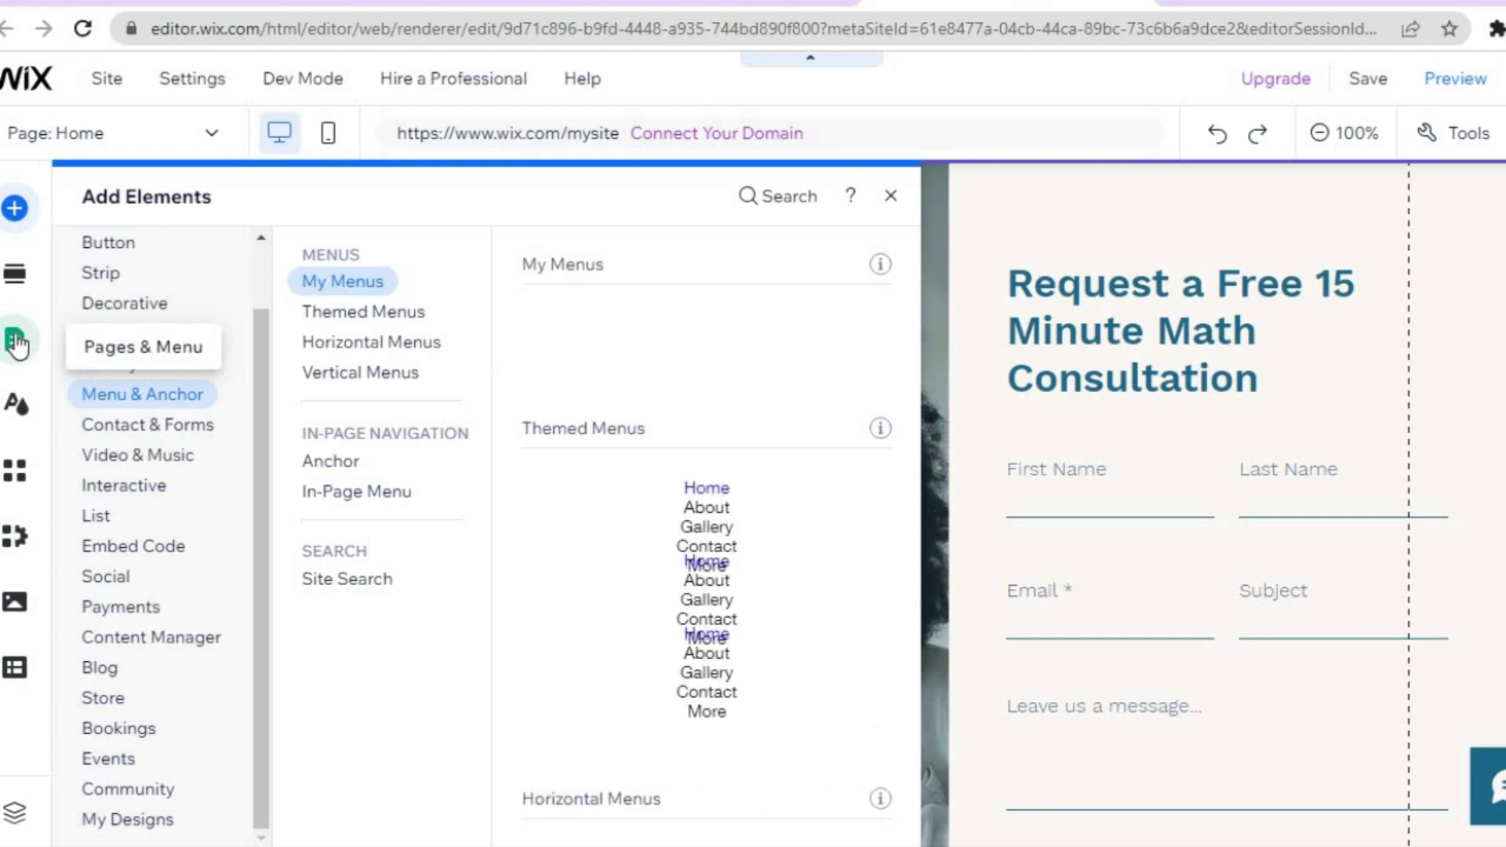
left_click(16, 342)
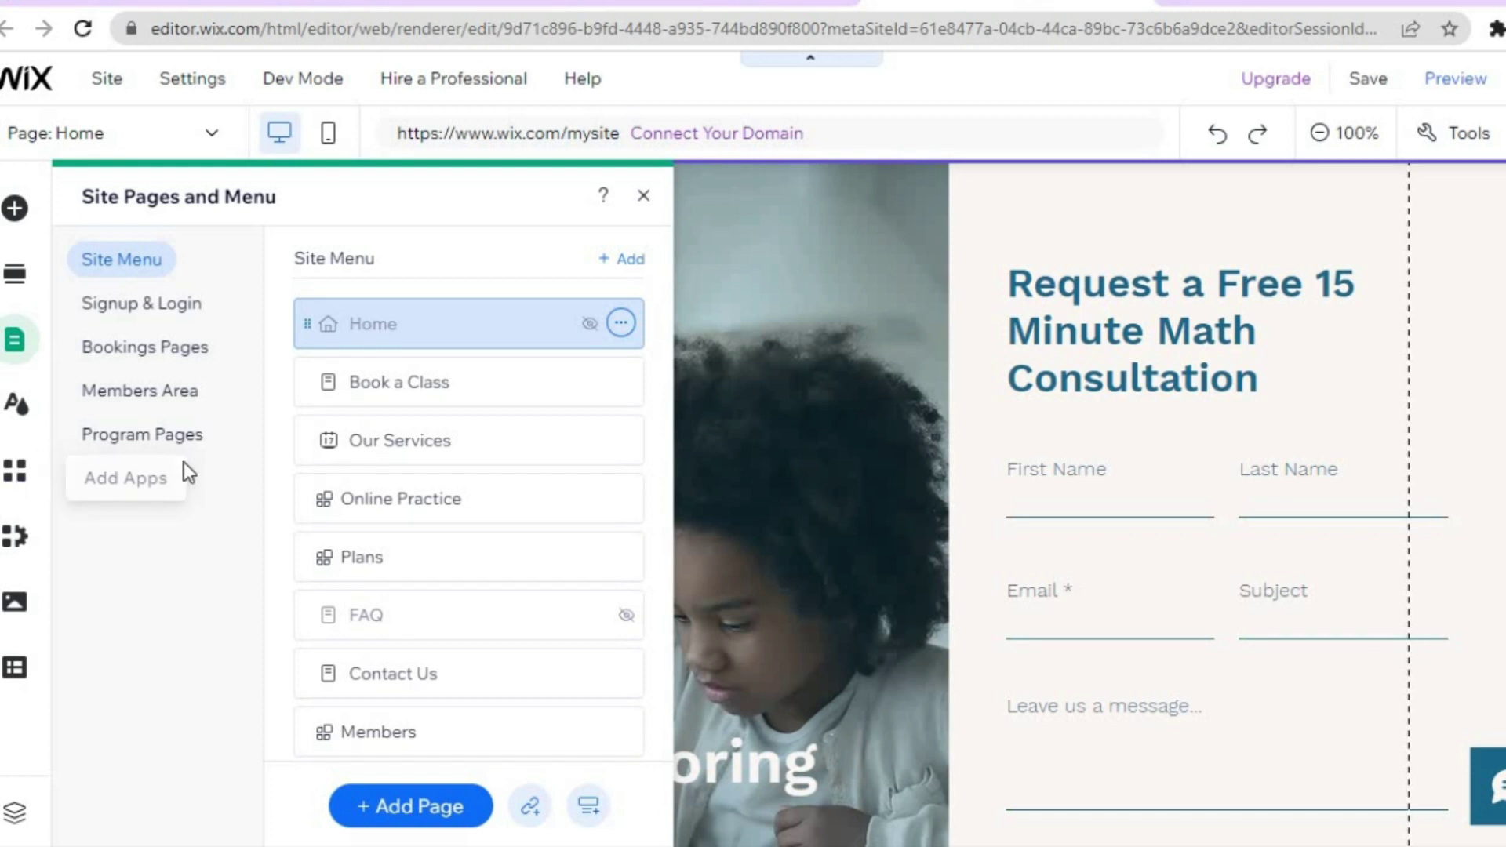
left_click(644, 196)
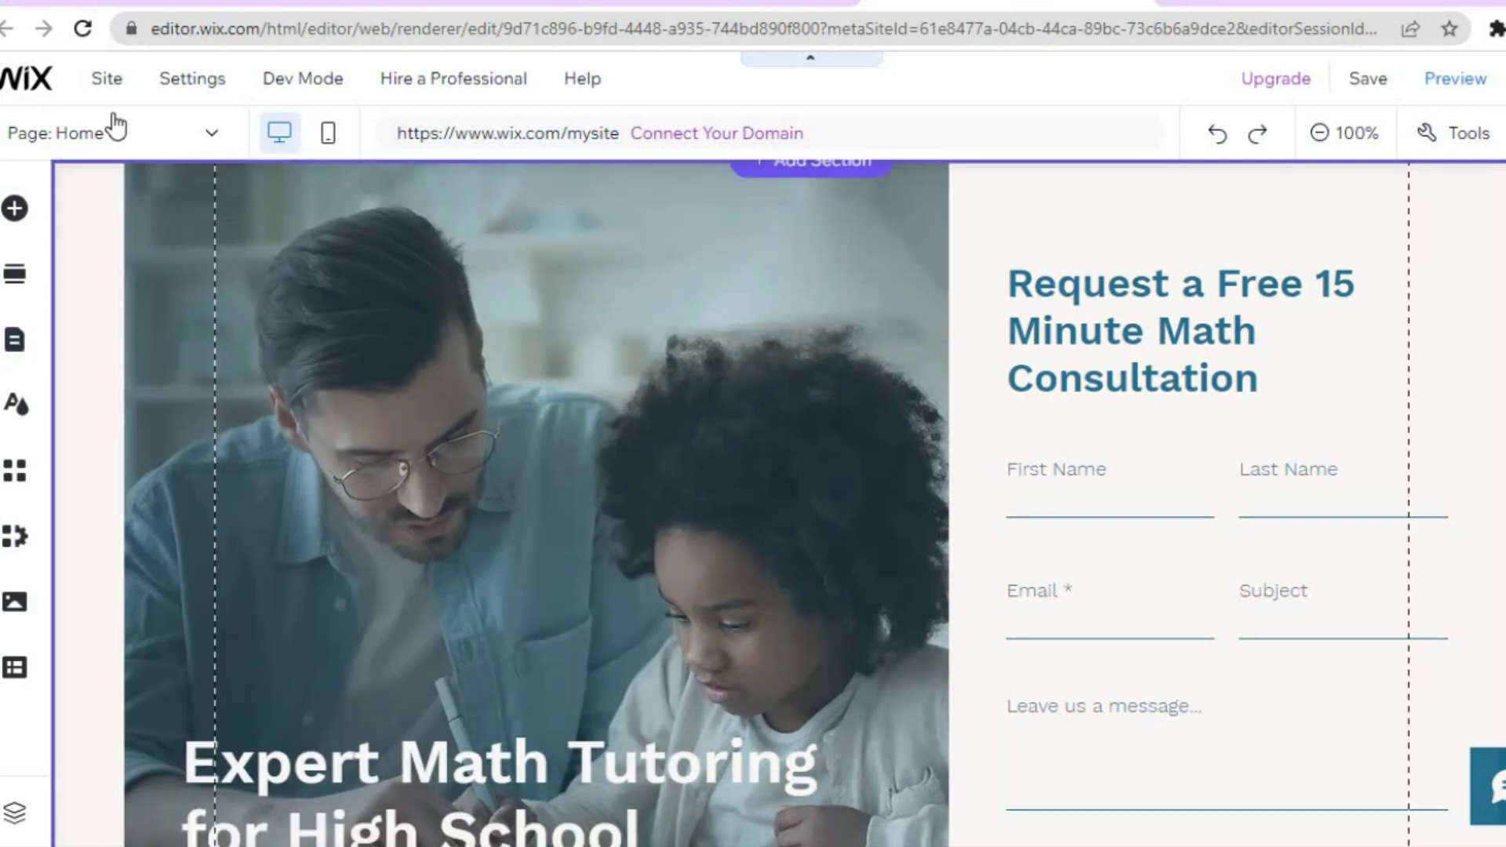
- Try to save the site on the free Wix.com domain with the address ending my-site
mouse_move(40, 84)
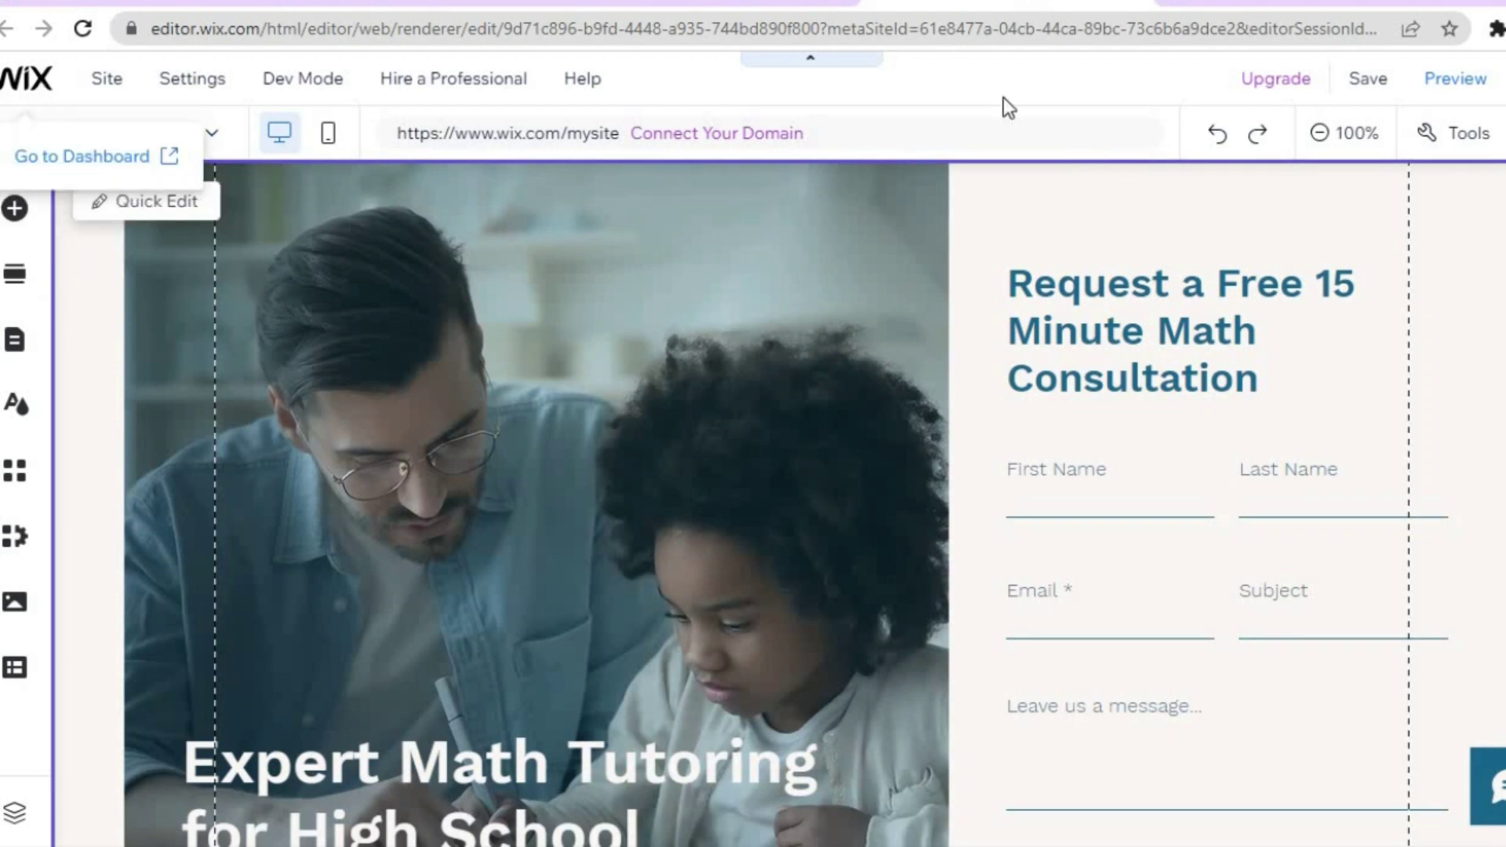
left_click(1369, 82)
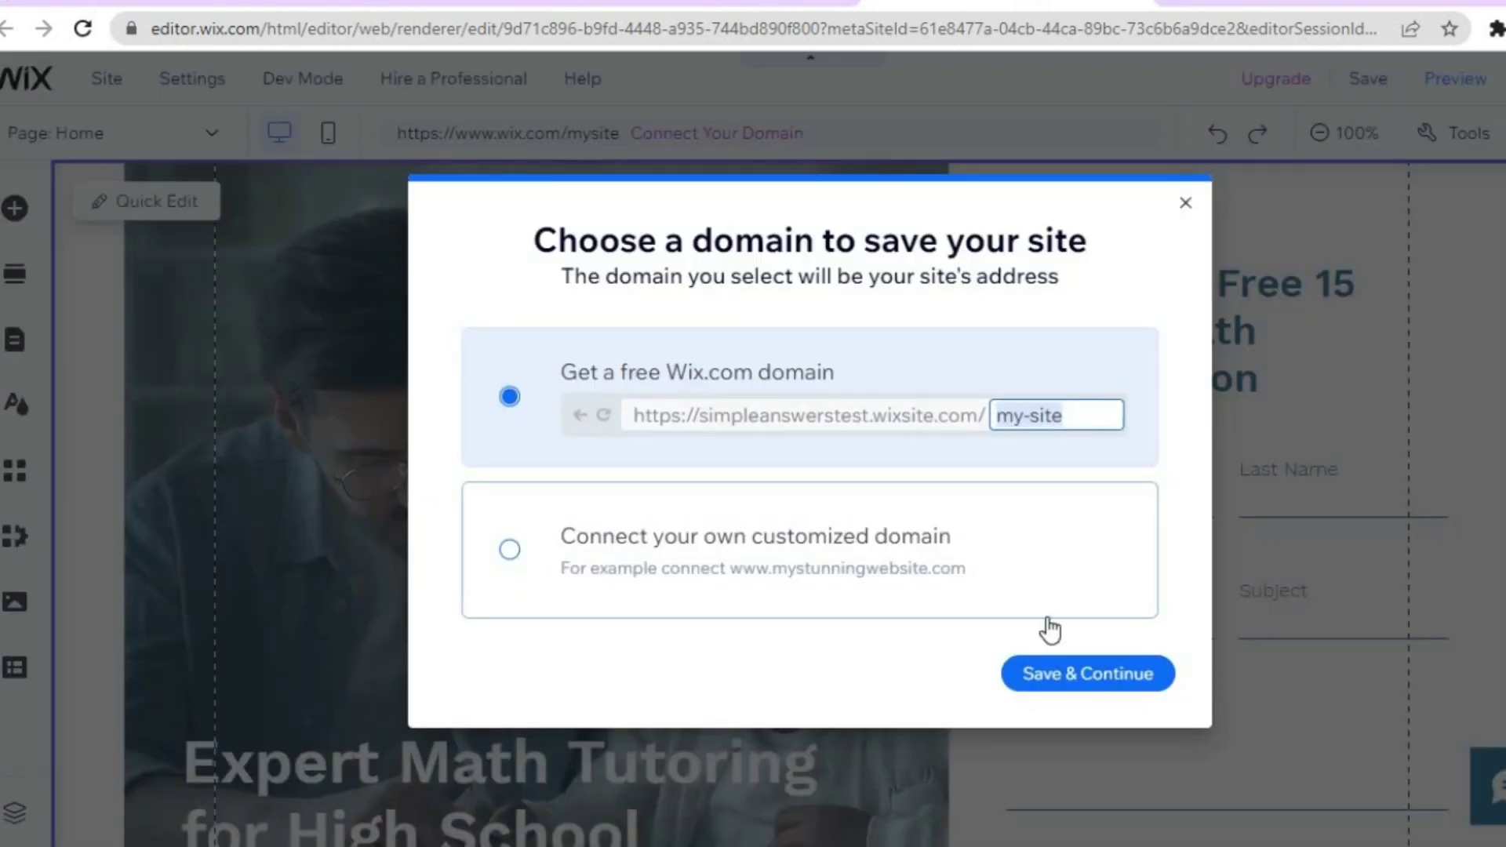
left_click(1065, 688)
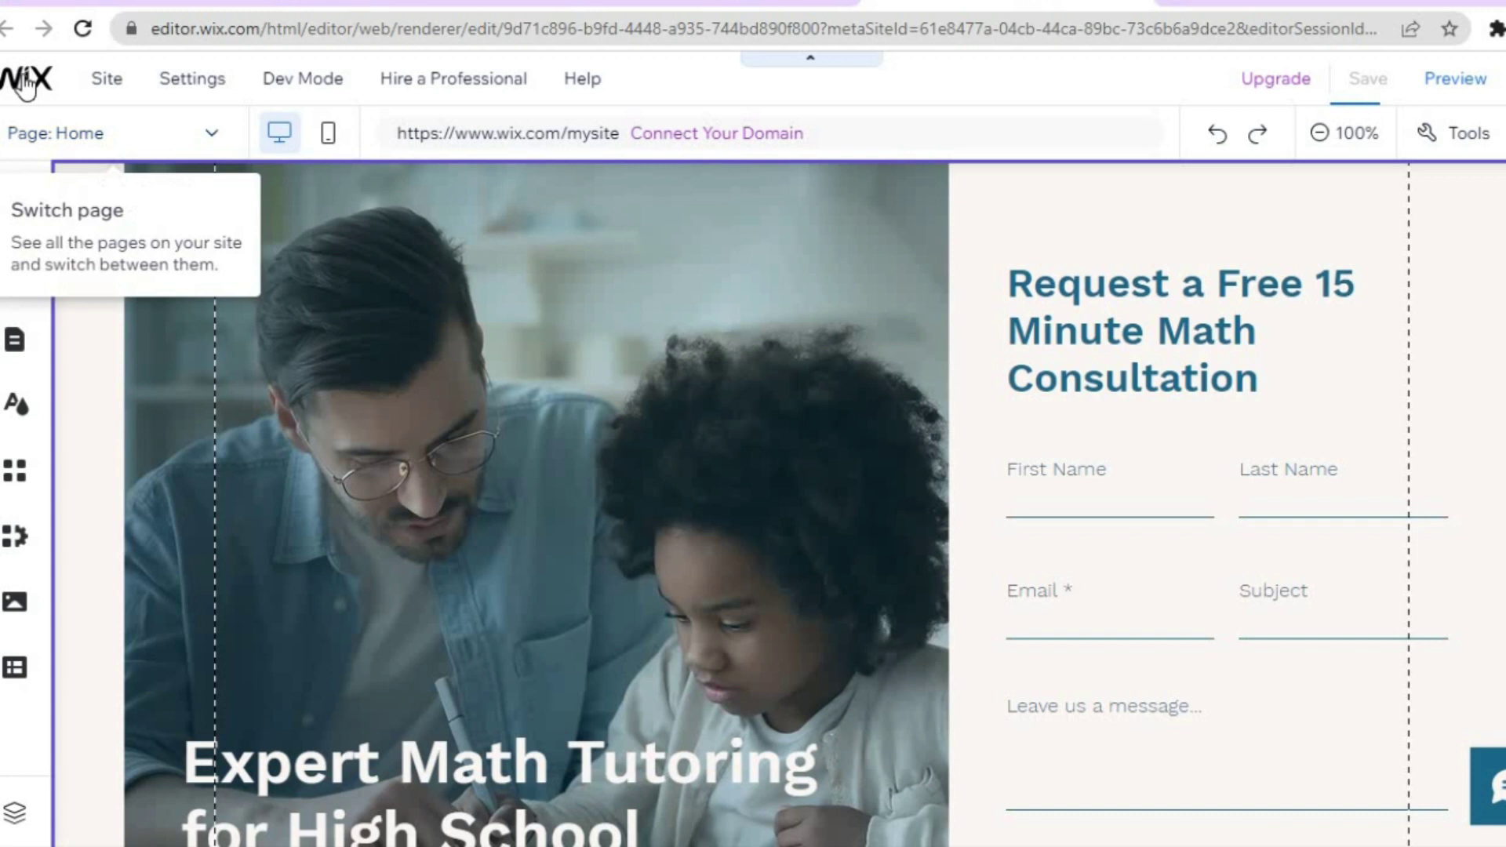
- Leave for the site dashboard, saving the site on the free Wix.com domain with the address ending SIMPLE
mouse_move(33, 83)
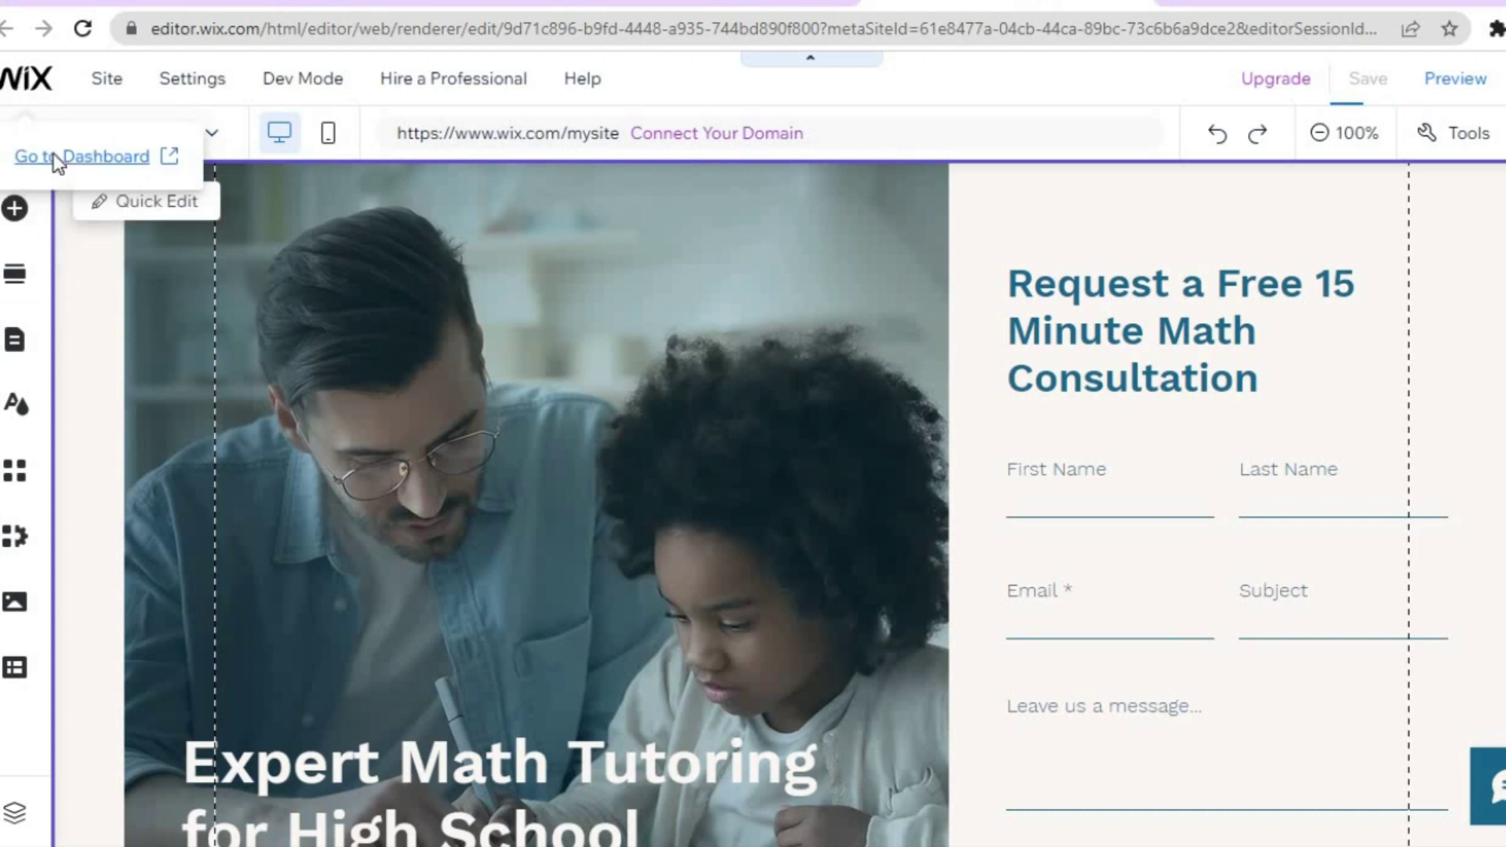
left_click(53, 157)
left_click(1091, 556)
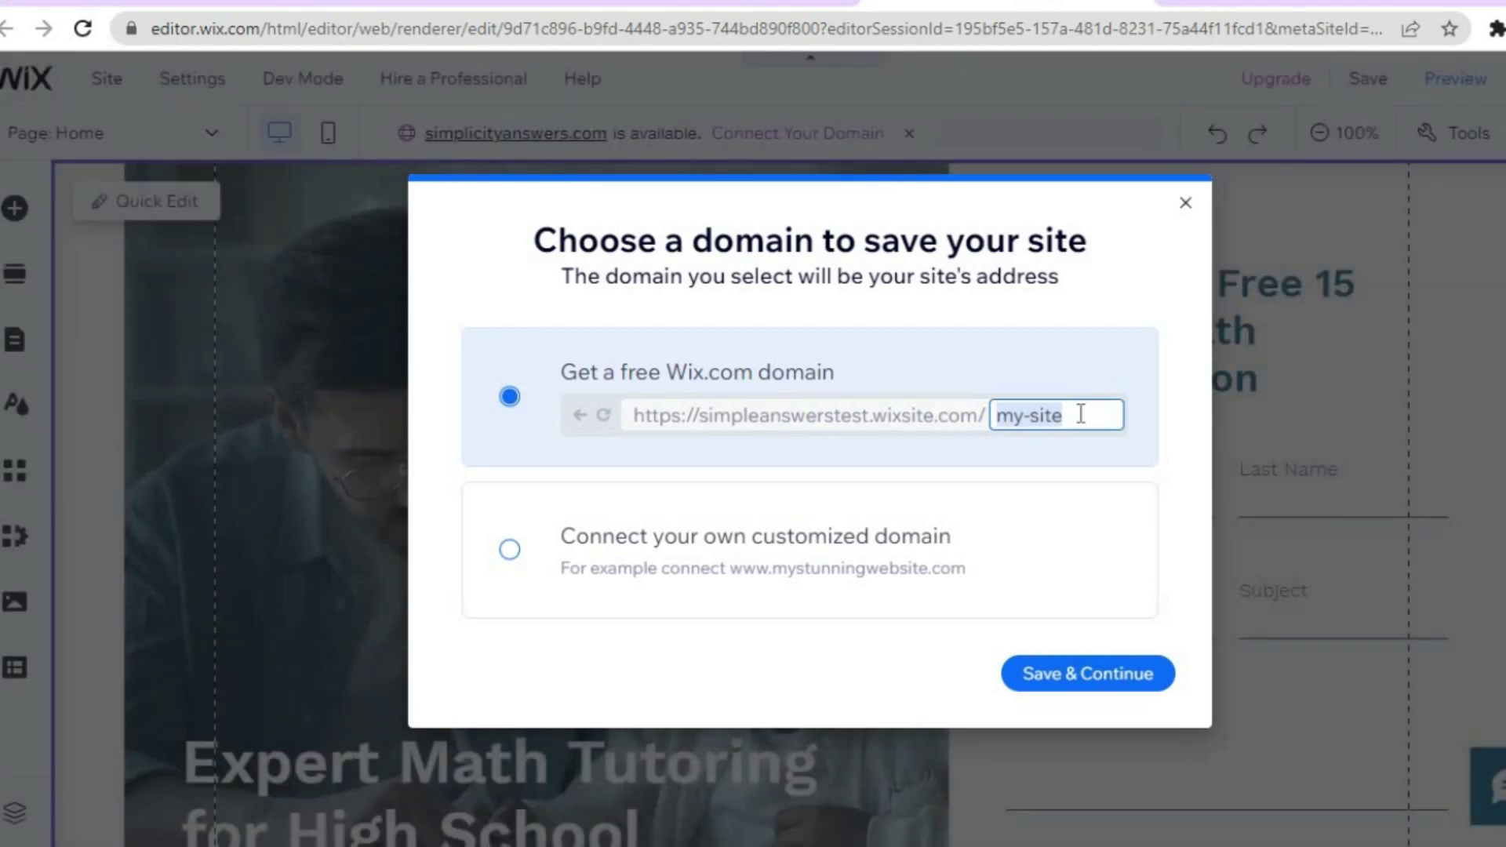
left_click(1082, 414)
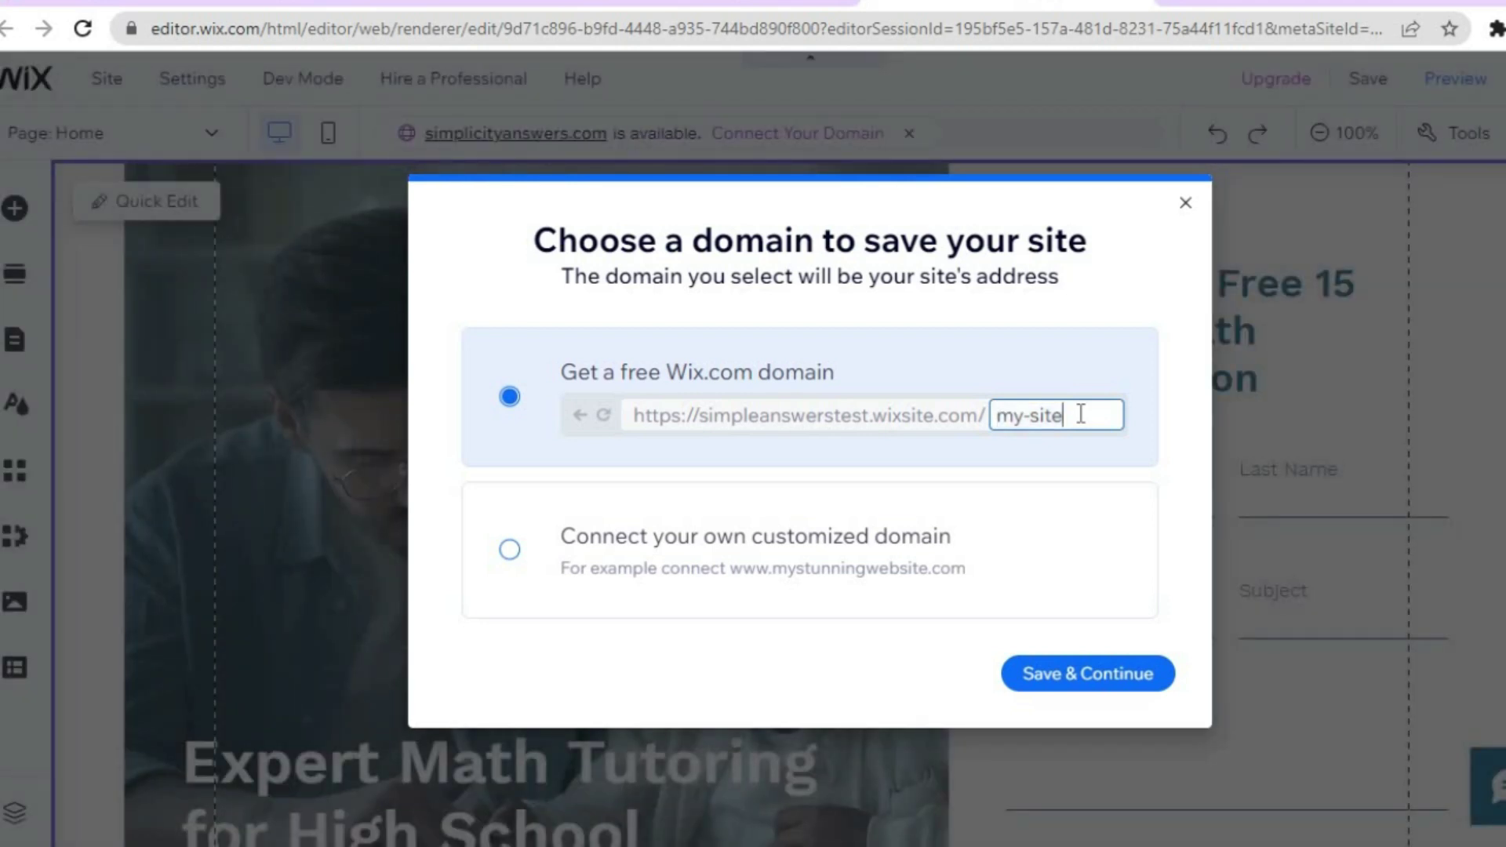
double_click(988, 412)
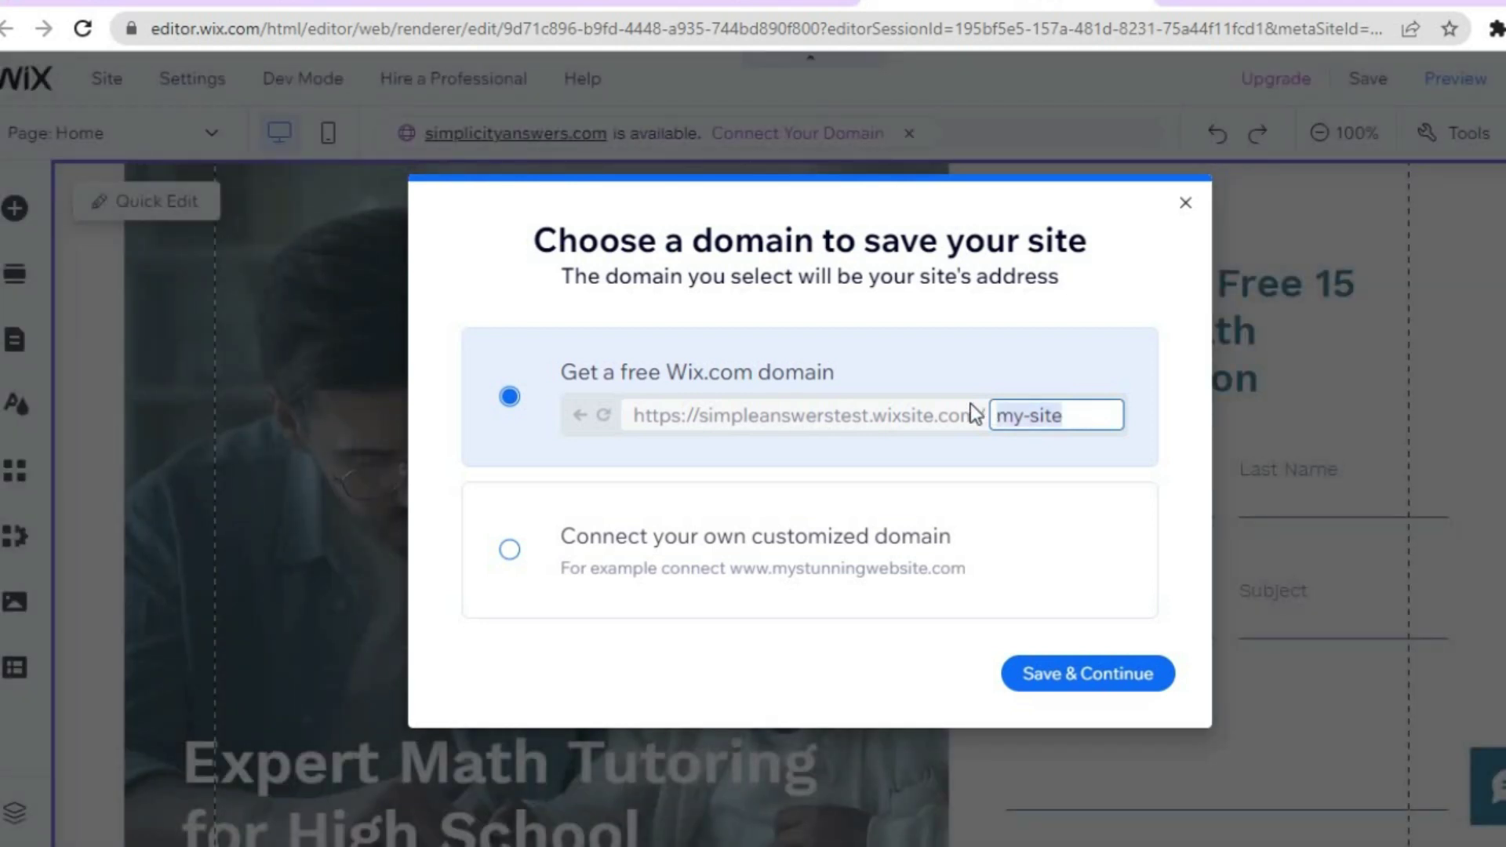
type("SIMPLE")
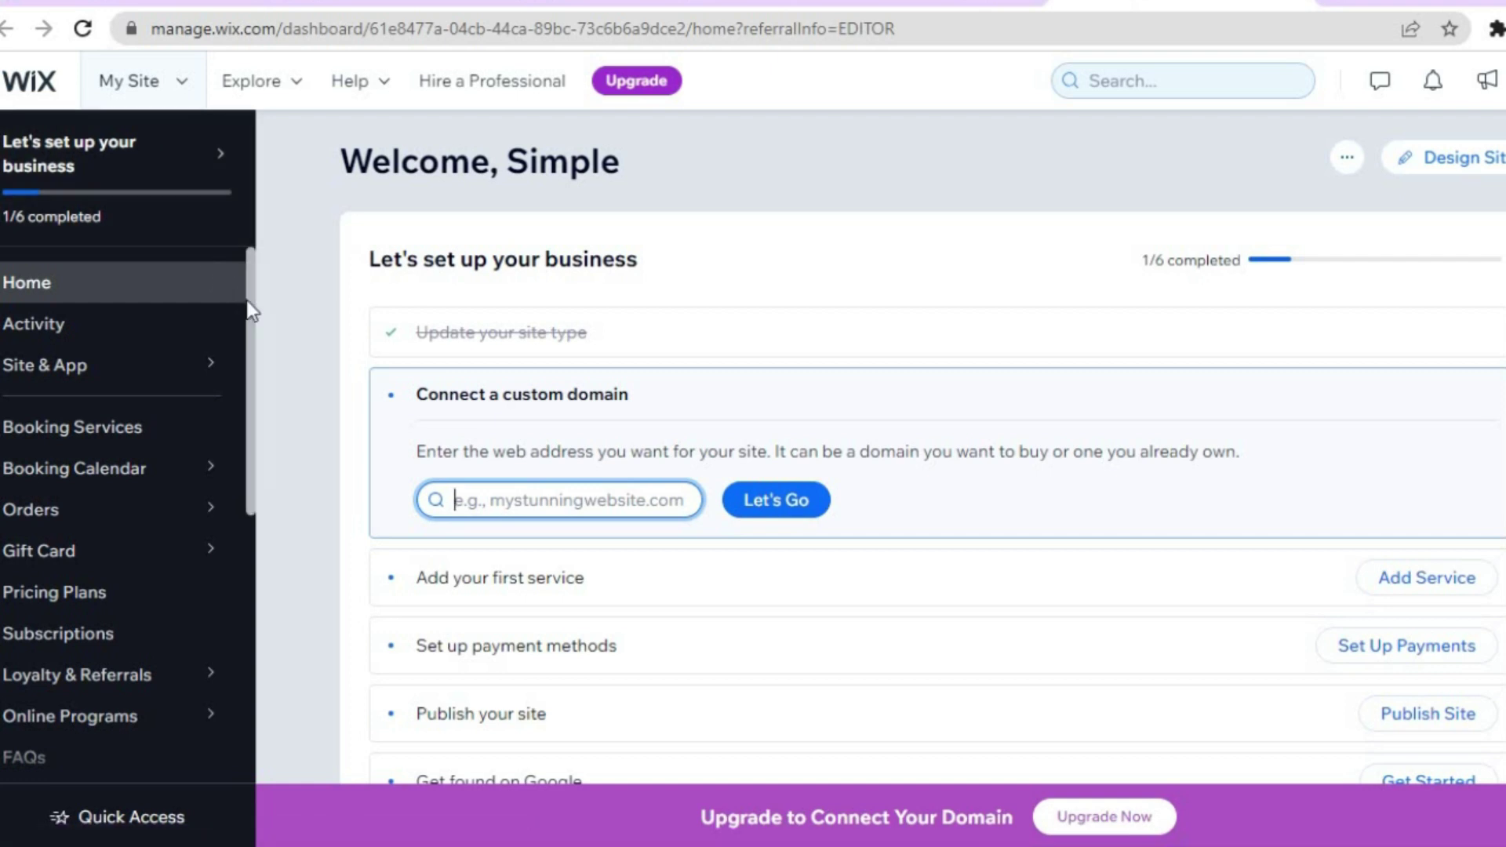
- Look through the dashboard's business management sections, from the booking calendar and loyalty programs to marketing and billing
scroll(244, 323, "down", 1)
mouse_move(169, 410)
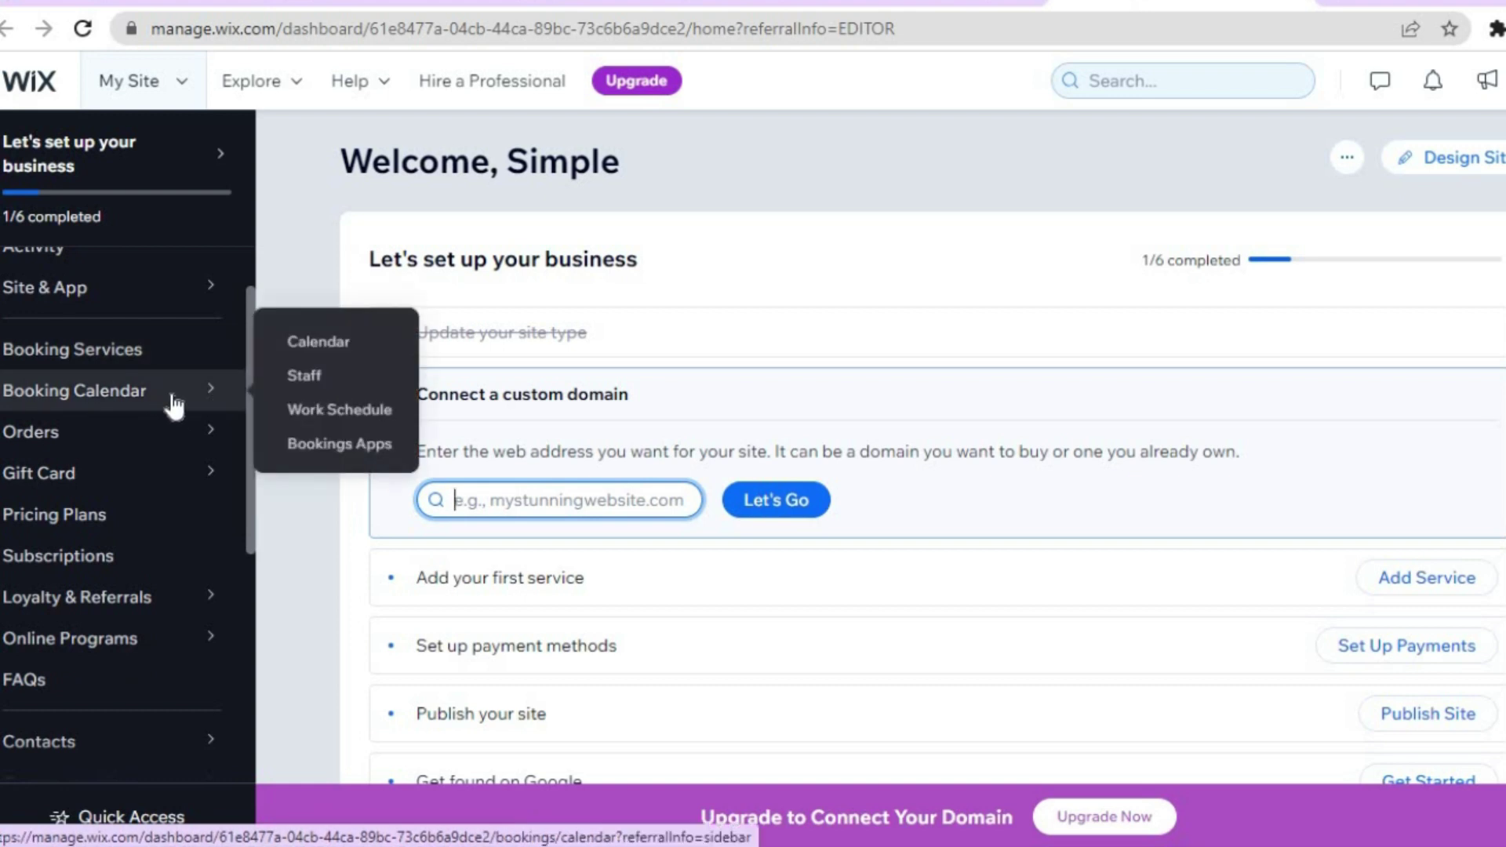
mouse_move(236, 476)
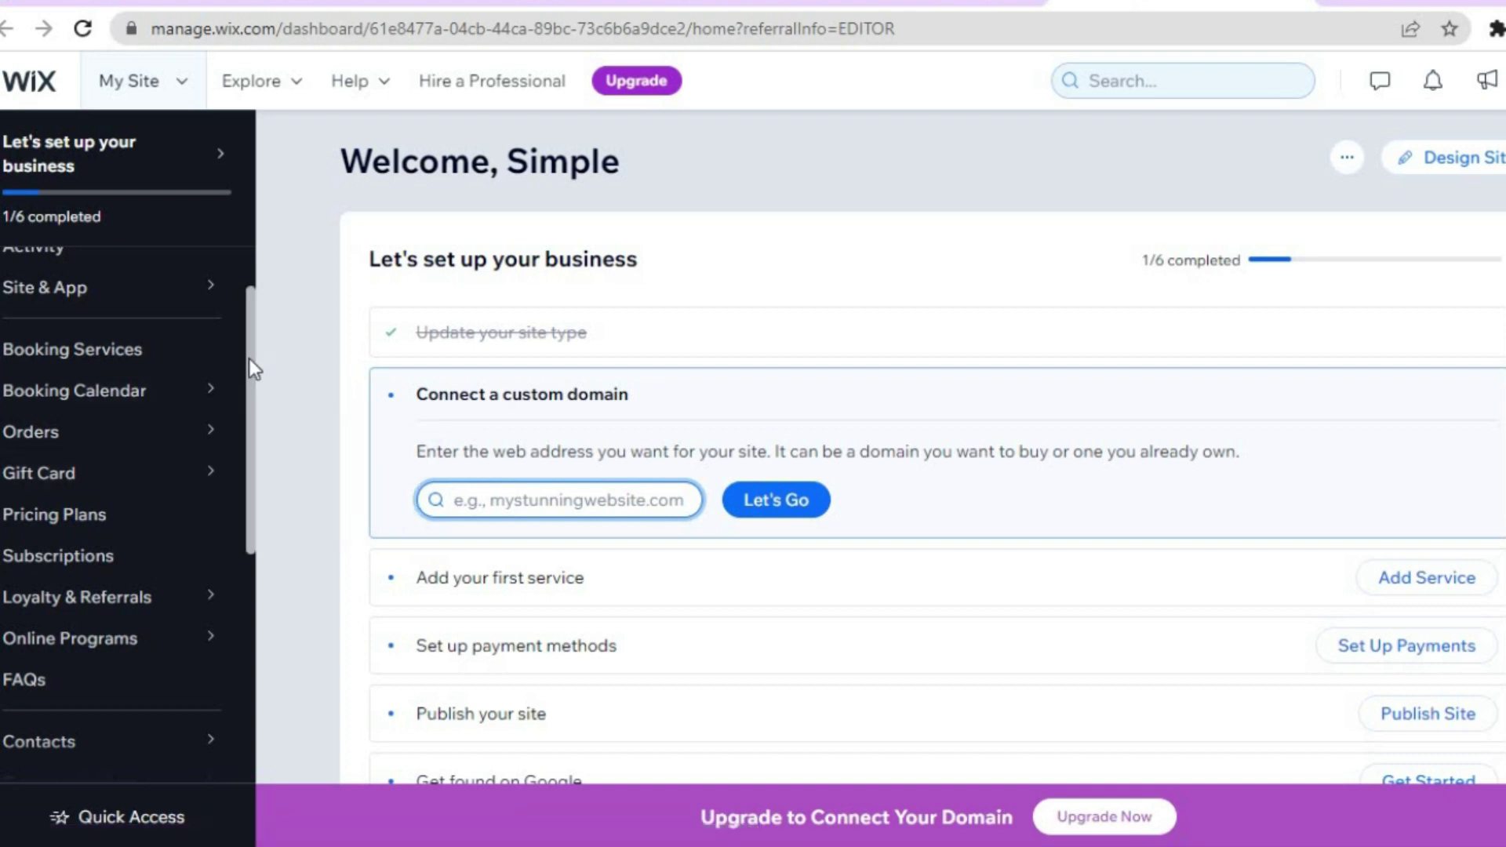
scroll(248, 401, "down", 1)
scroll(249, 401, "down", 1)
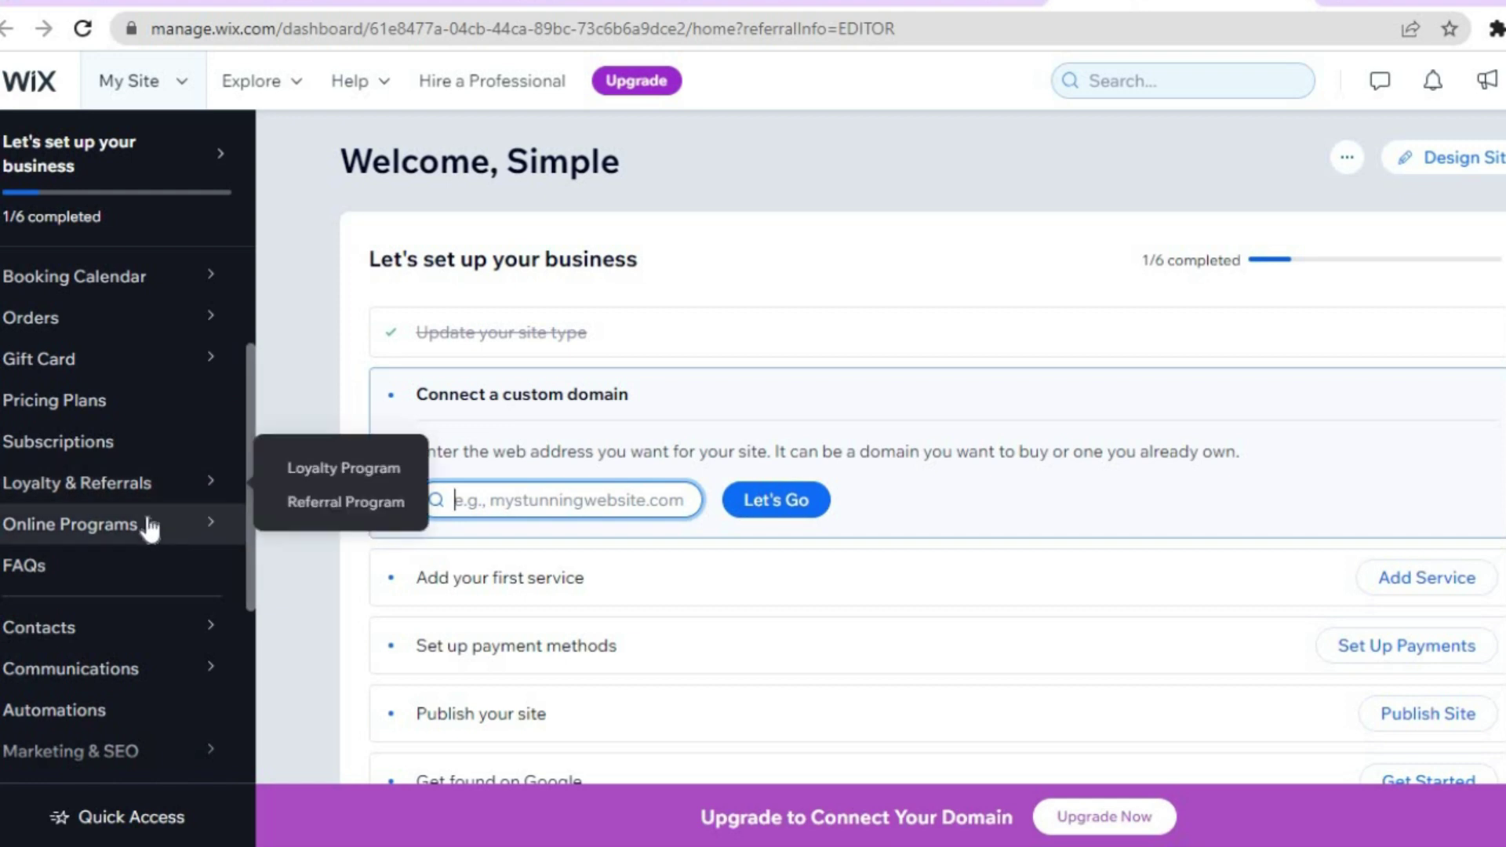
mouse_move(150, 527)
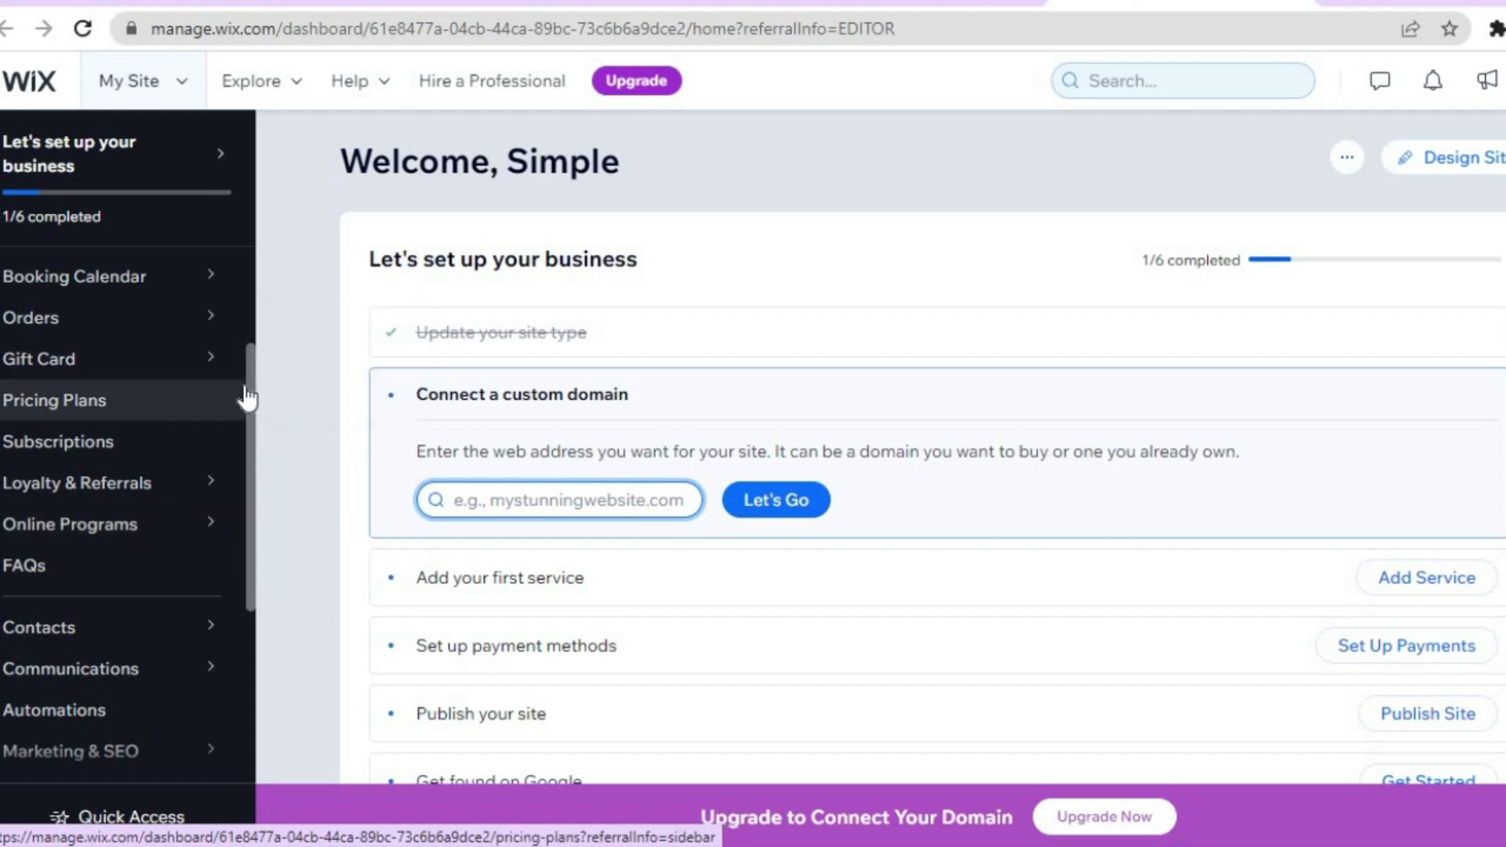
left_click_drag(249, 387, 246, 547)
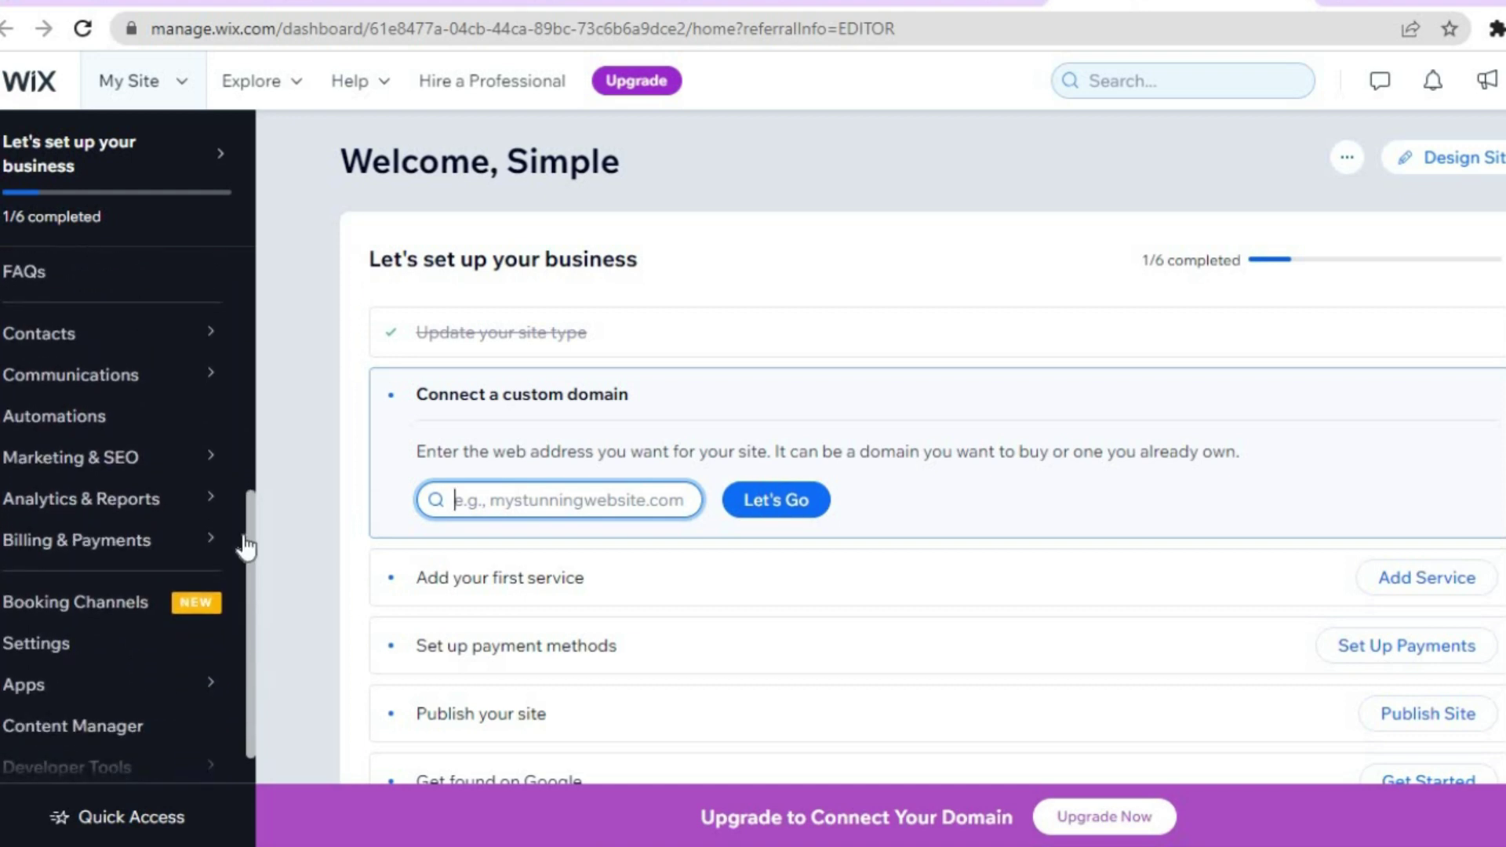
- Open payment method management from the site's Payments page and confirm Jamaica as the business location
mouse_move(247, 548)
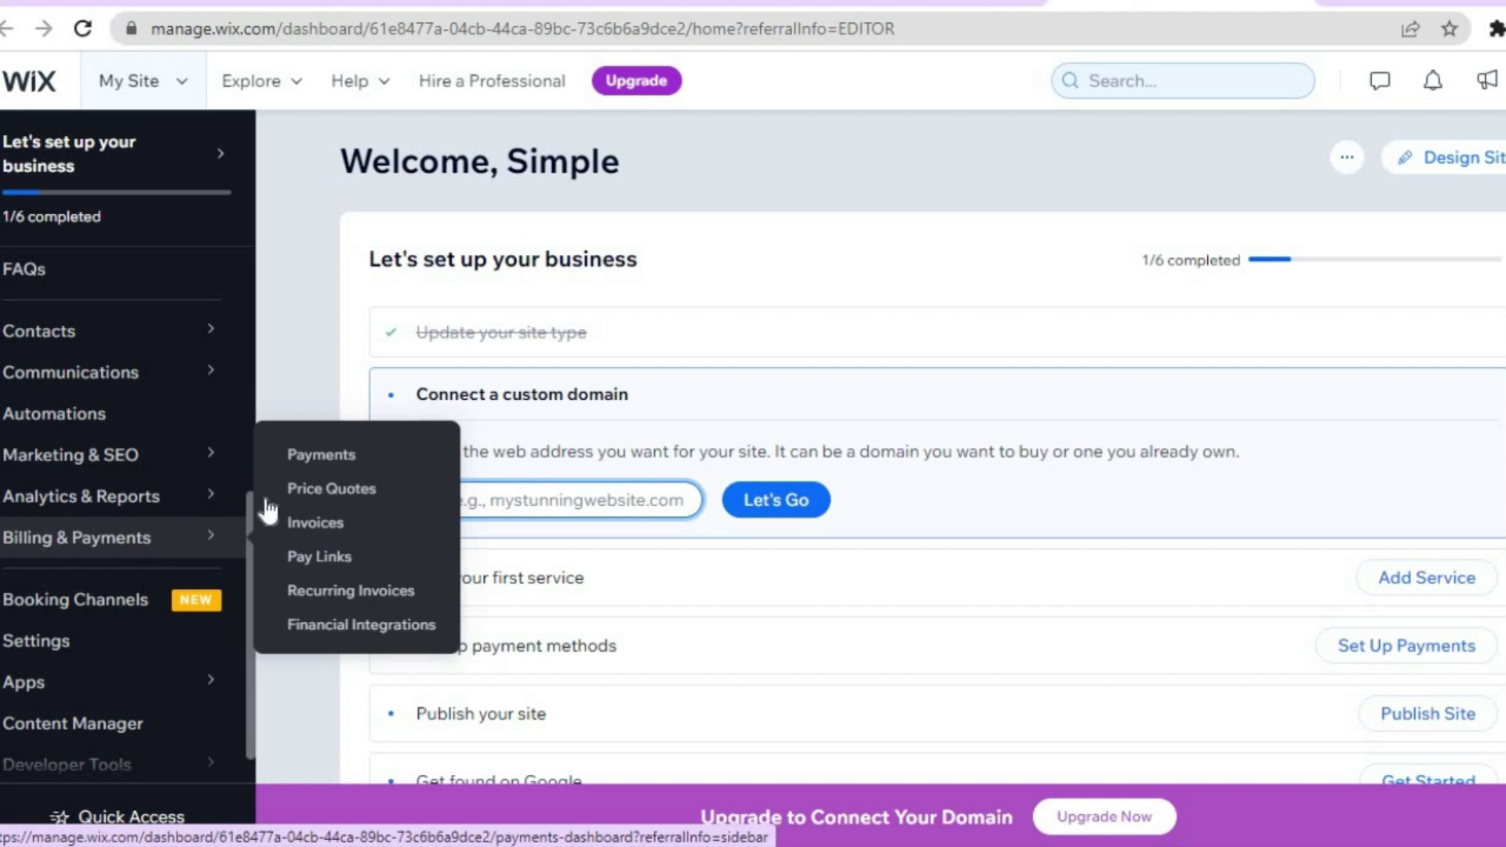
left_click(306, 459)
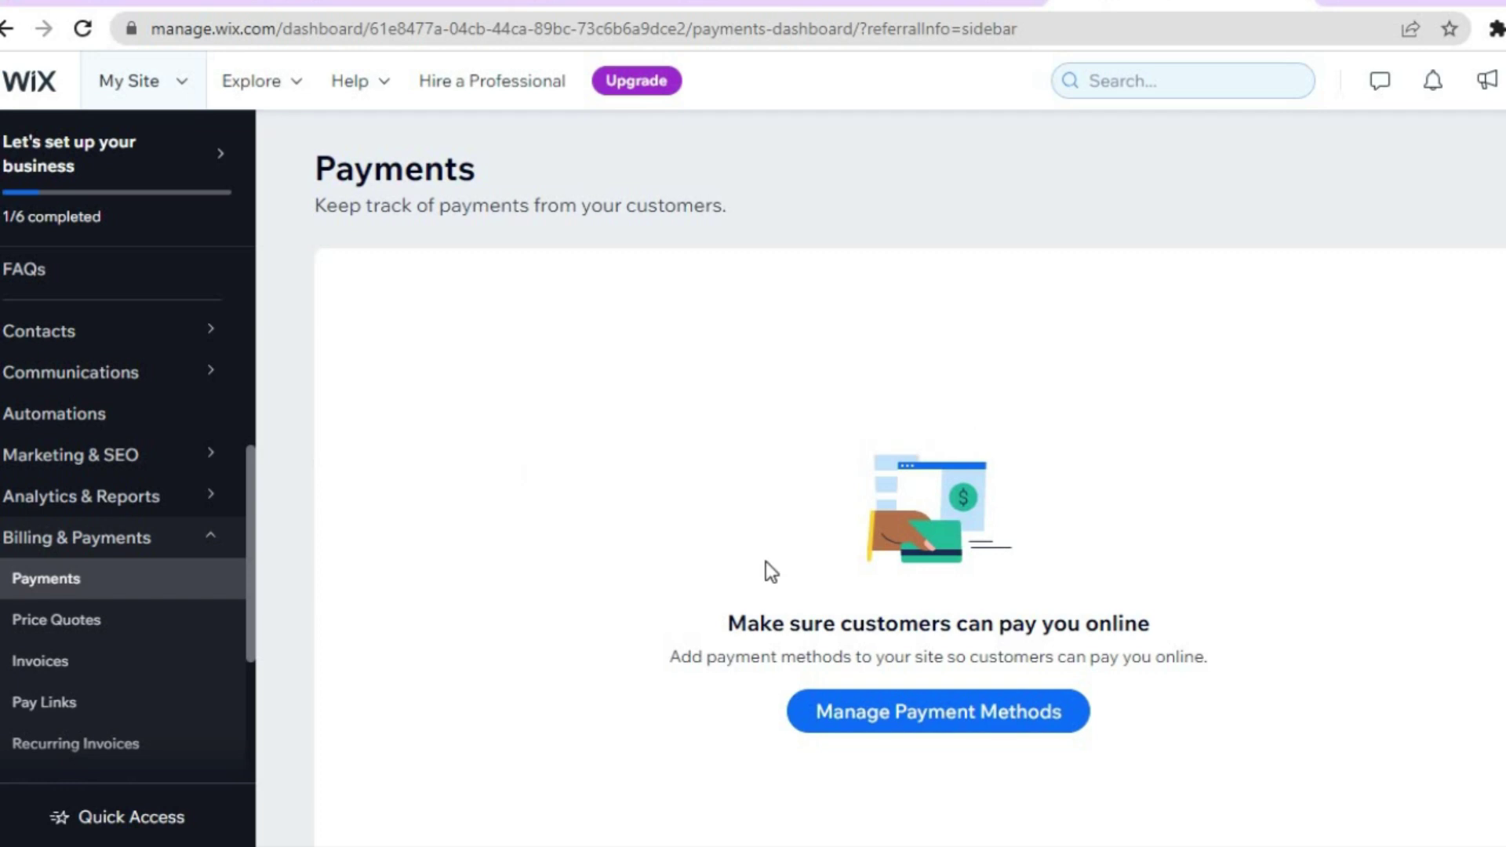
left_click(906, 719)
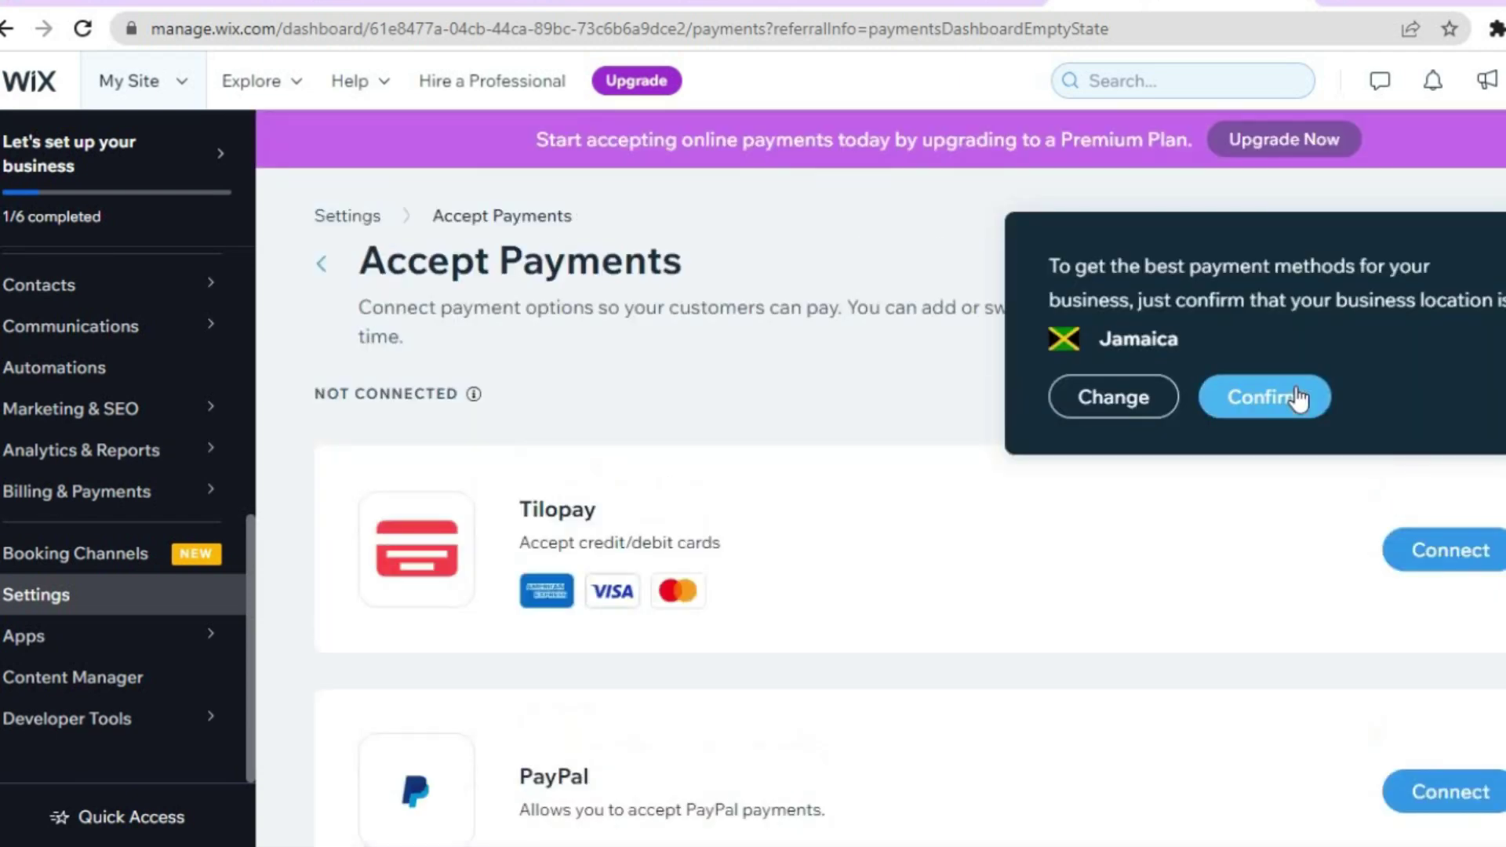
left_click(1261, 398)
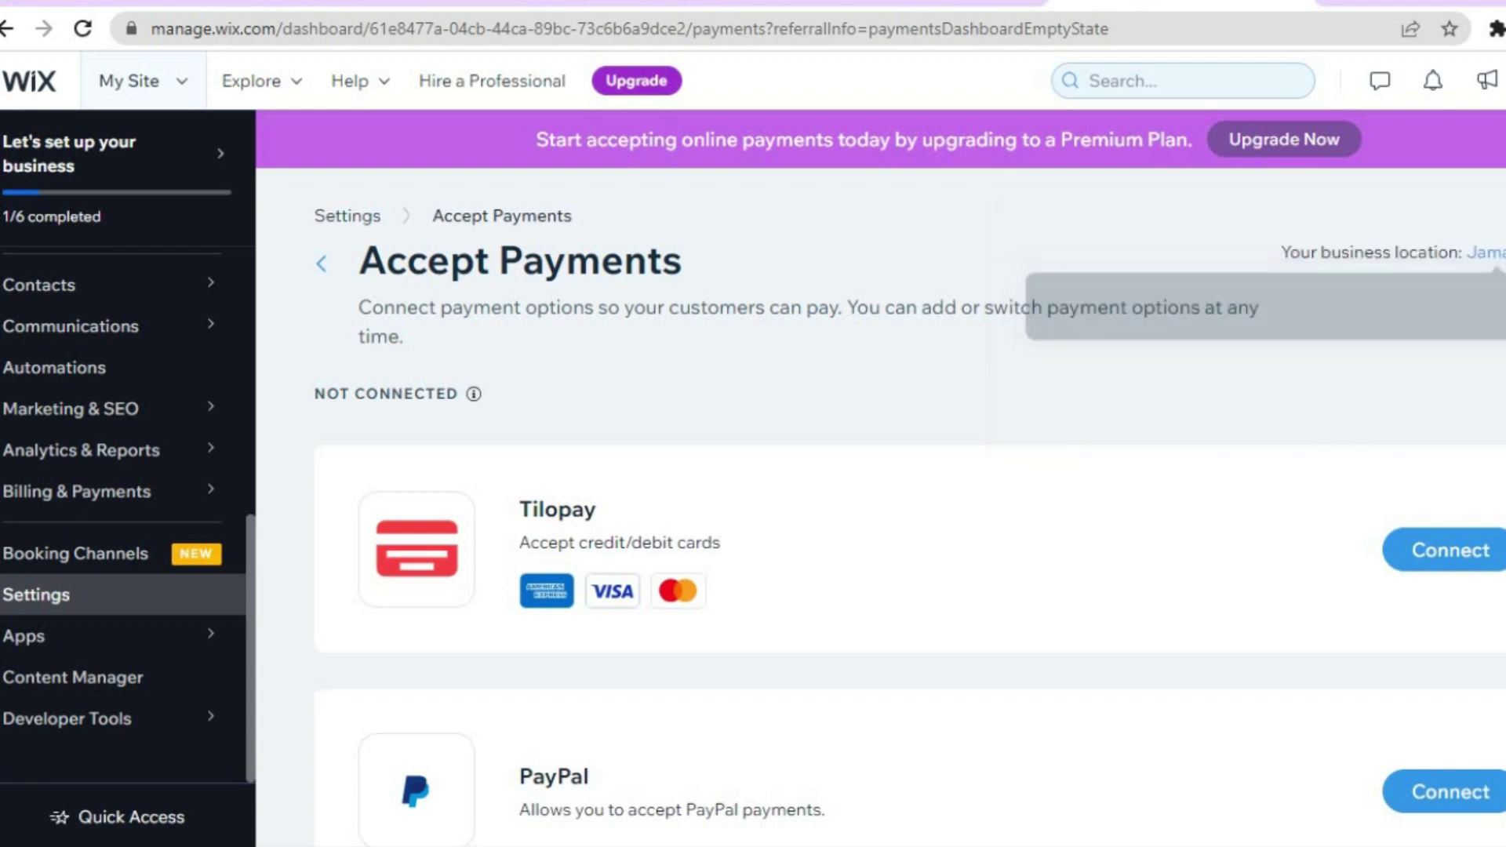
- Review the payment providers that can be connected, including the additional payment options
scroll(883, 406, "down", 2)
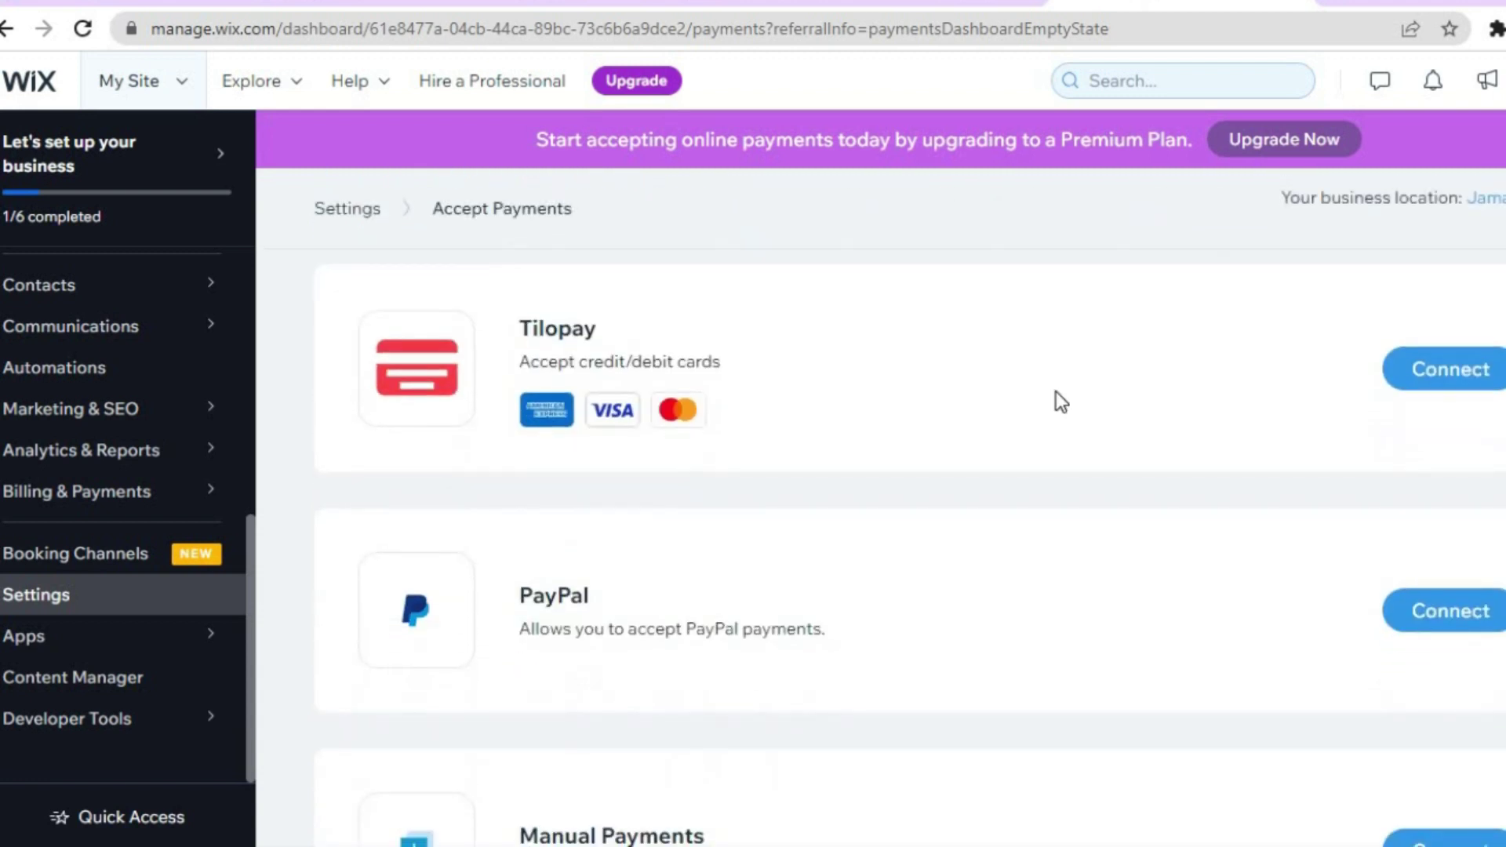
scroll(883, 550, "down", 3)
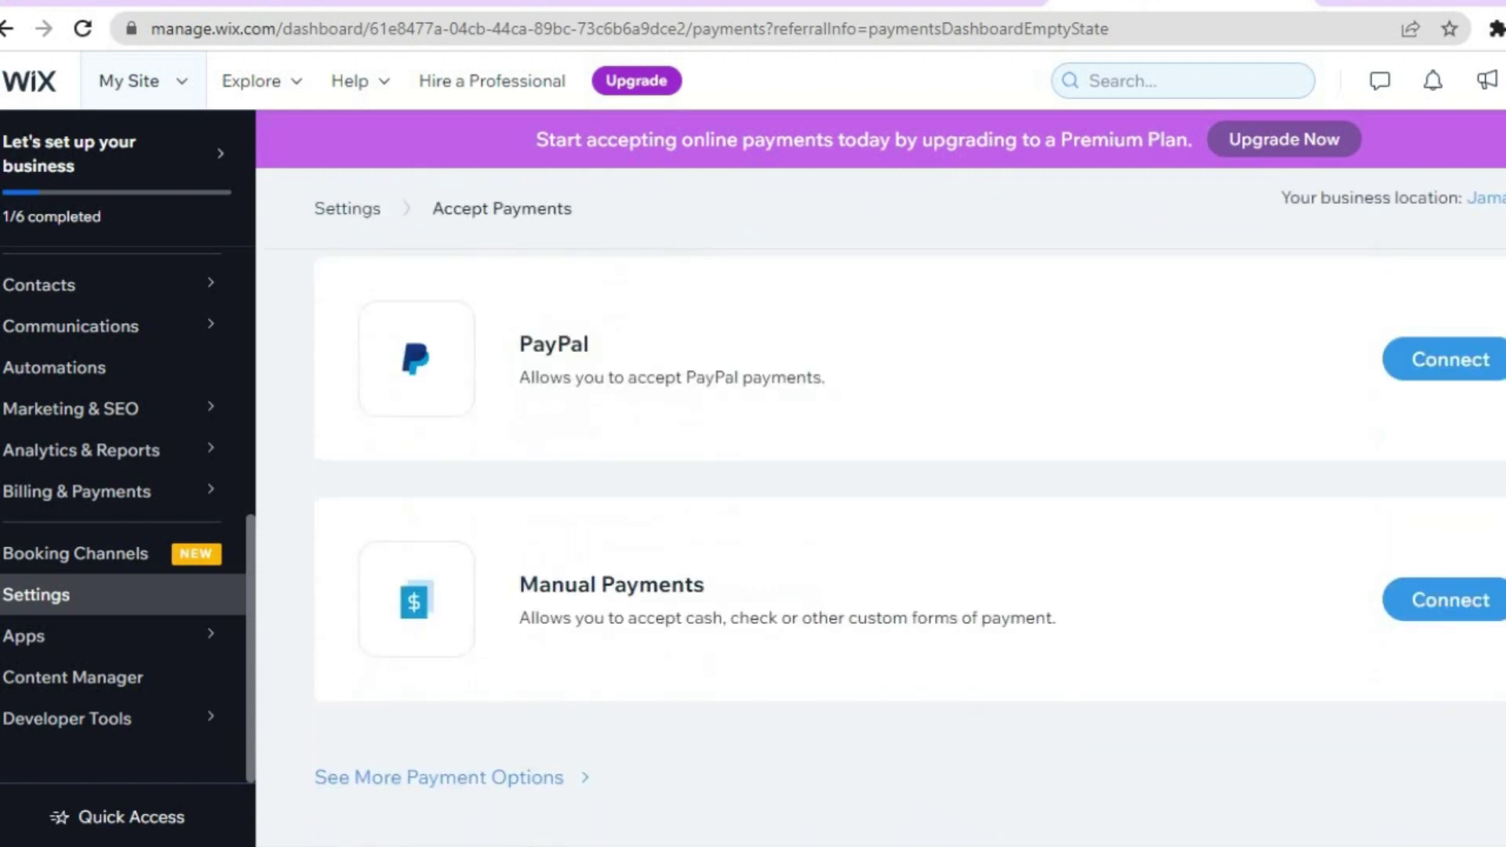
left_click(508, 777)
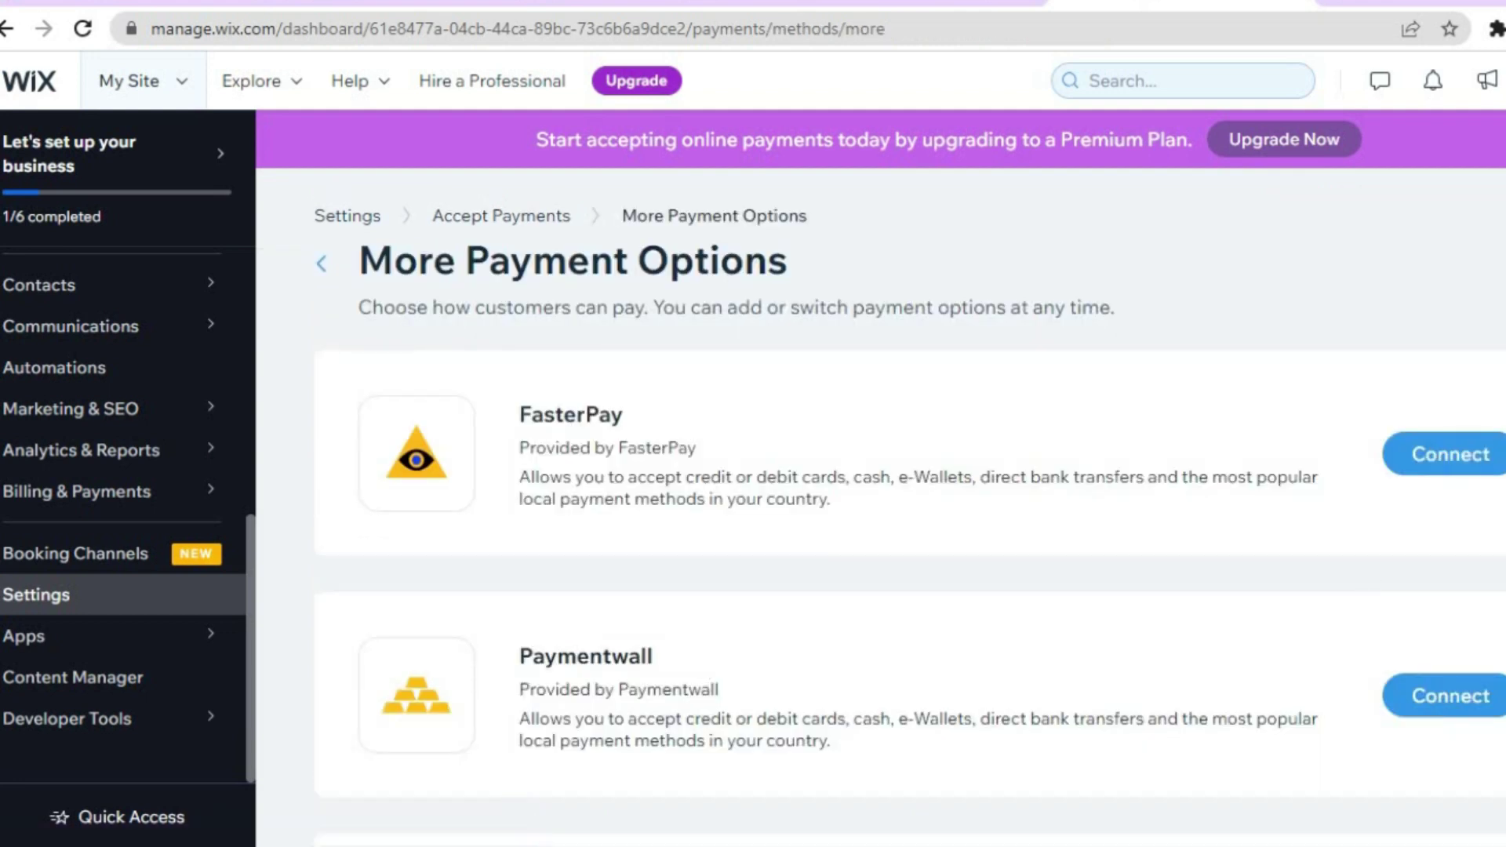
scroll(910, 550, "down", 2)
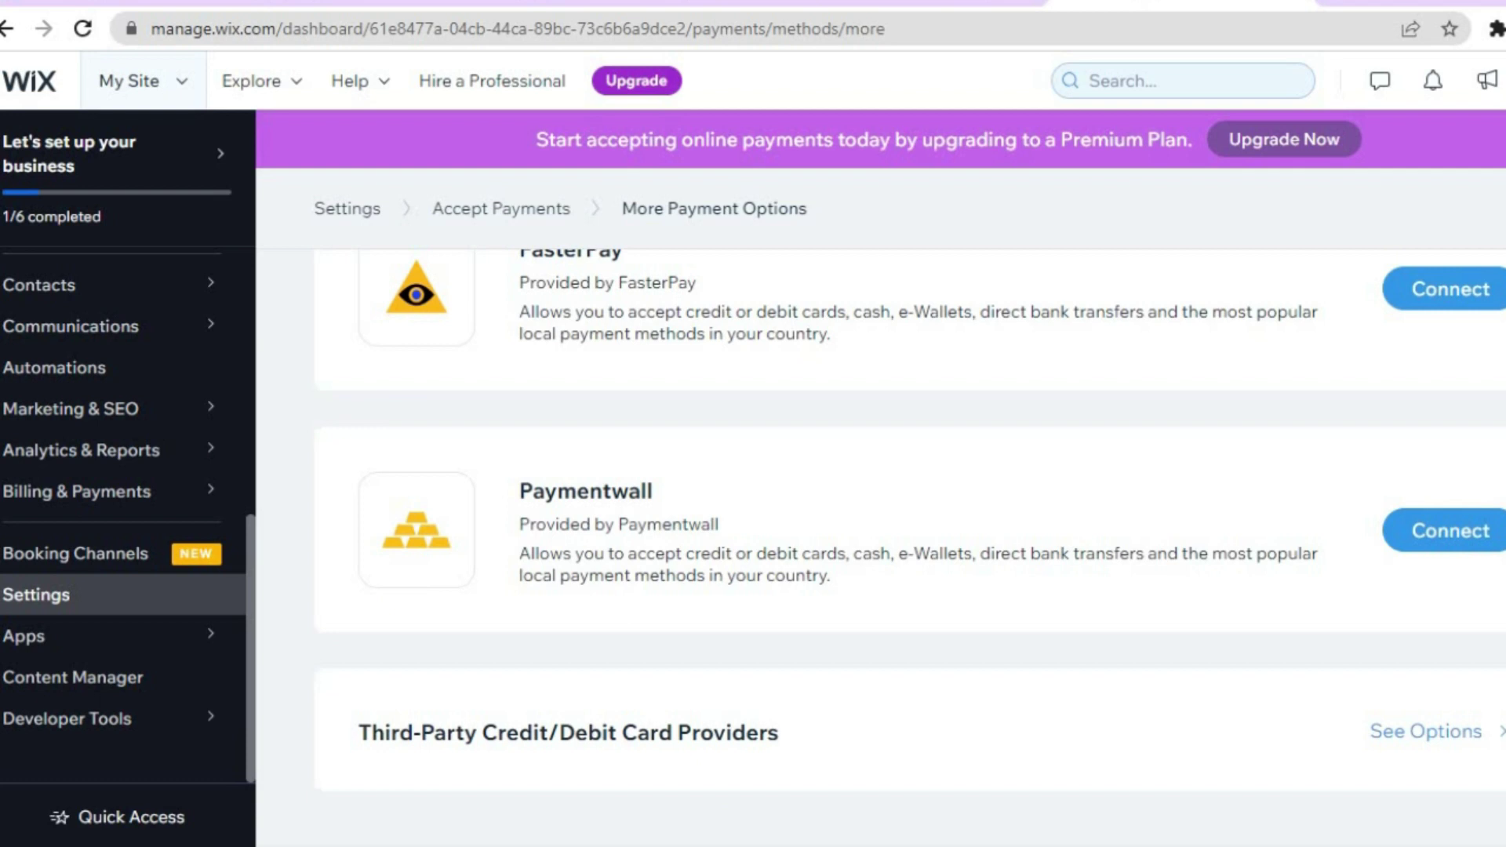